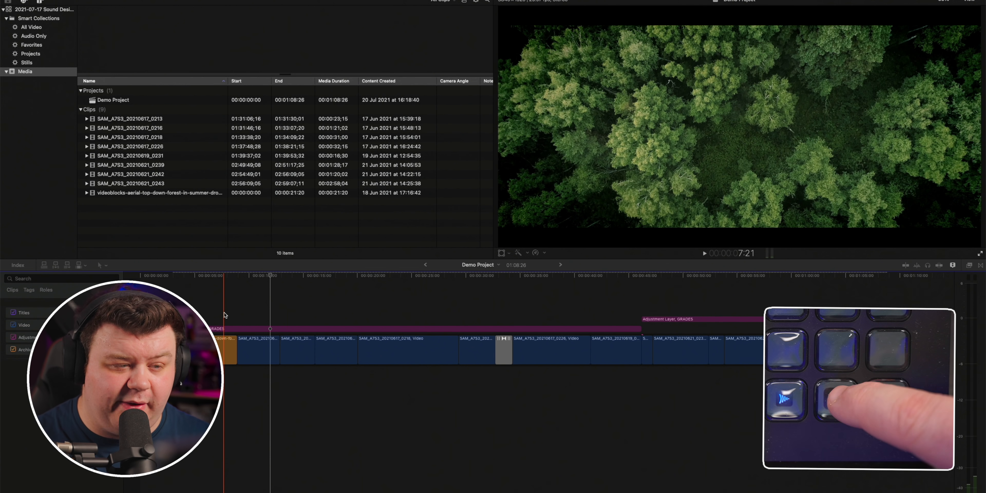
- Switch to Epidemic Sound, search its sound effects for "english" and preview the English Forest track
key(ctrl+alt+e)
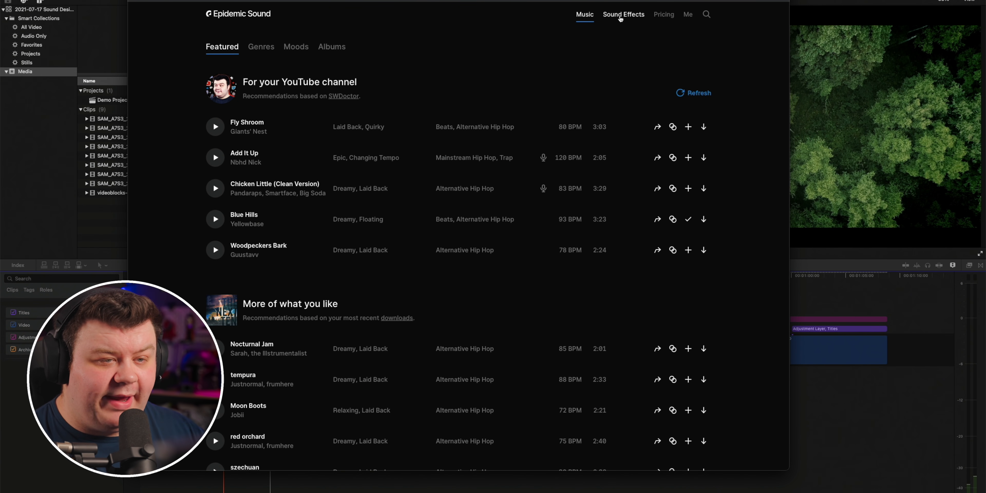
click(620, 18)
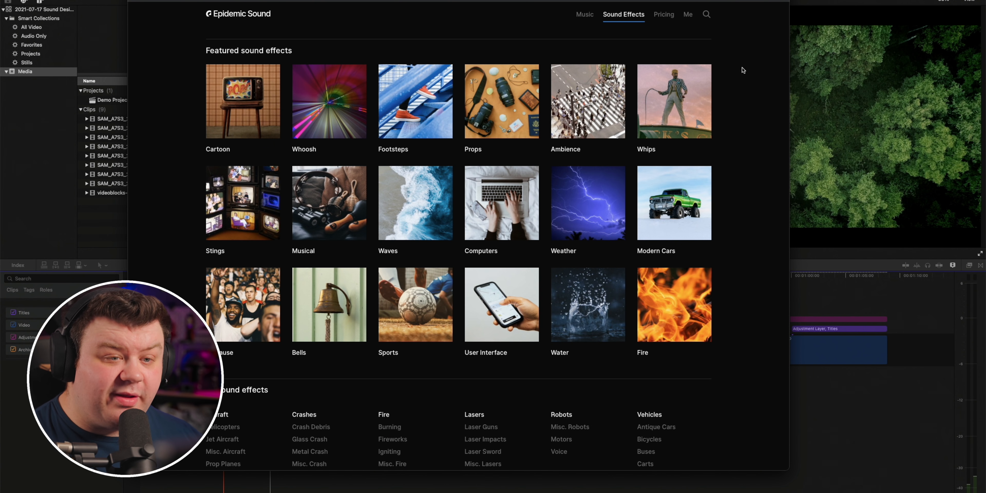
scroll(743, 70, down, 10)
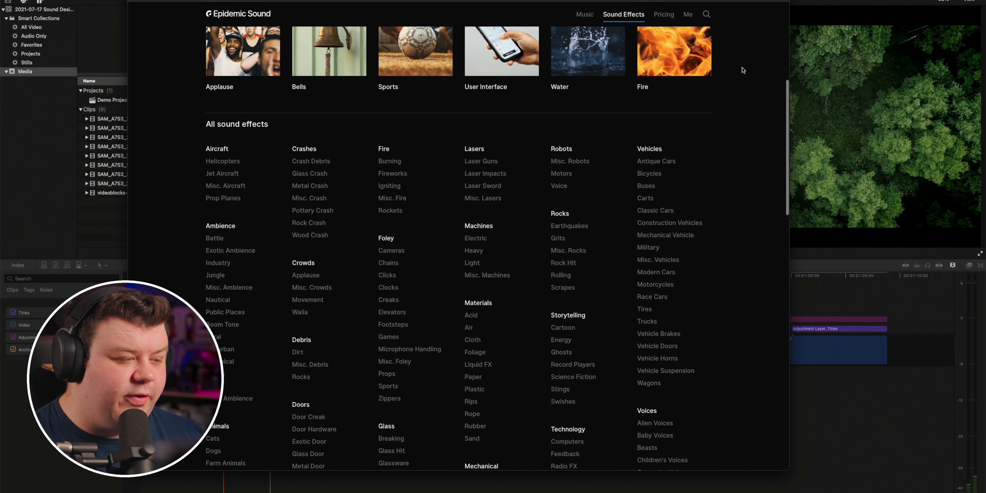
scroll(742, 70, down, 2)
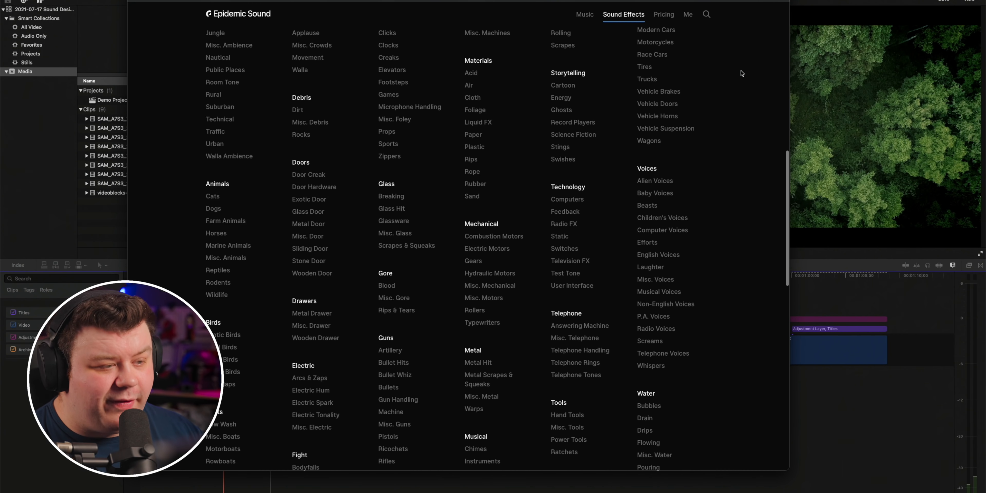
scroll(742, 73, up, 10)
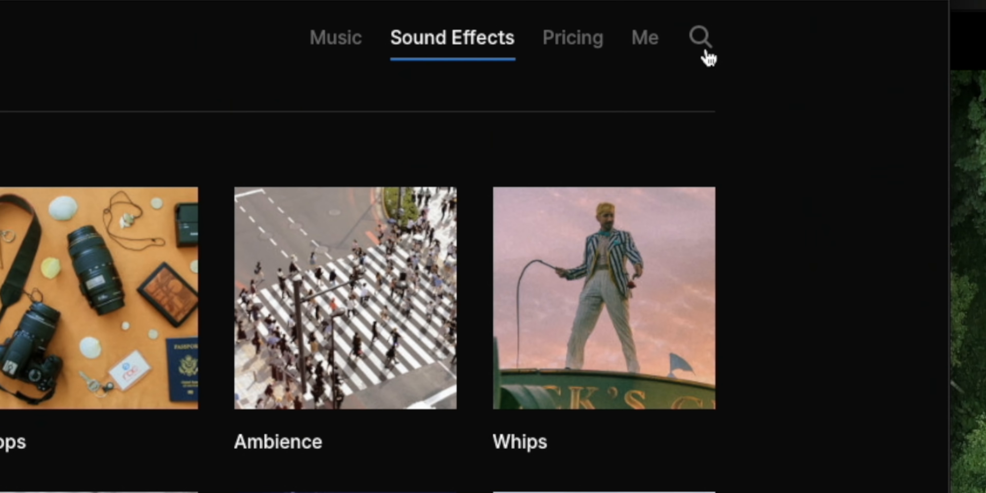
click(705, 51)
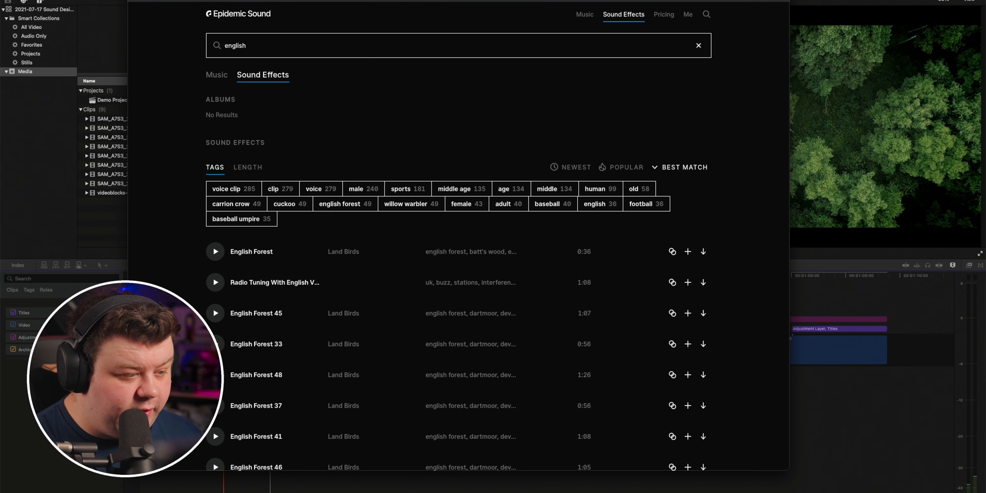
click(215, 257)
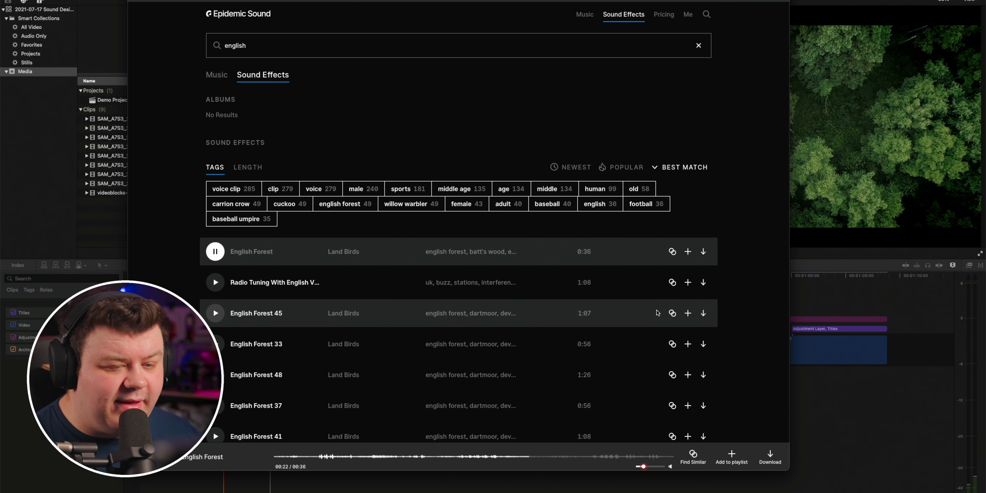
- Import the English Forest 43, 45 and 48 sound effects into the project's media and audition English Forest 48
drag(312, 287, 165, 281)
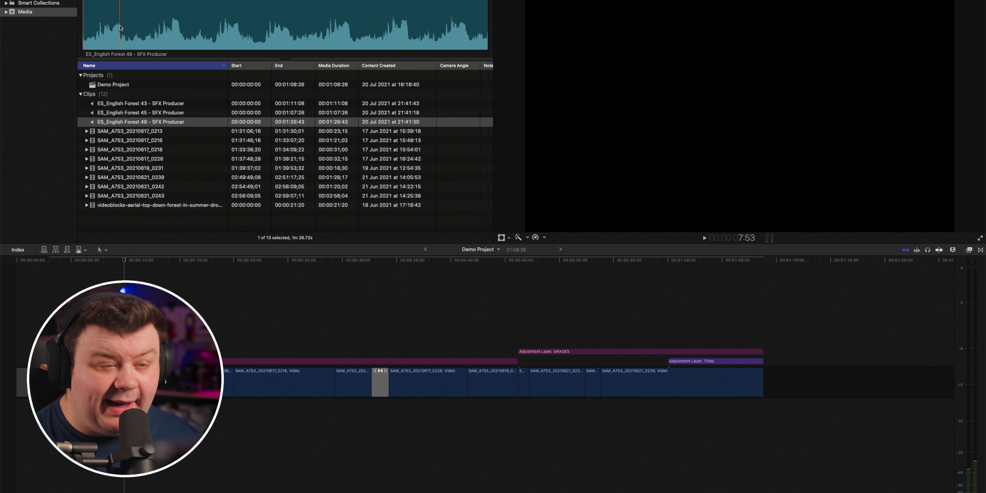
key(space)
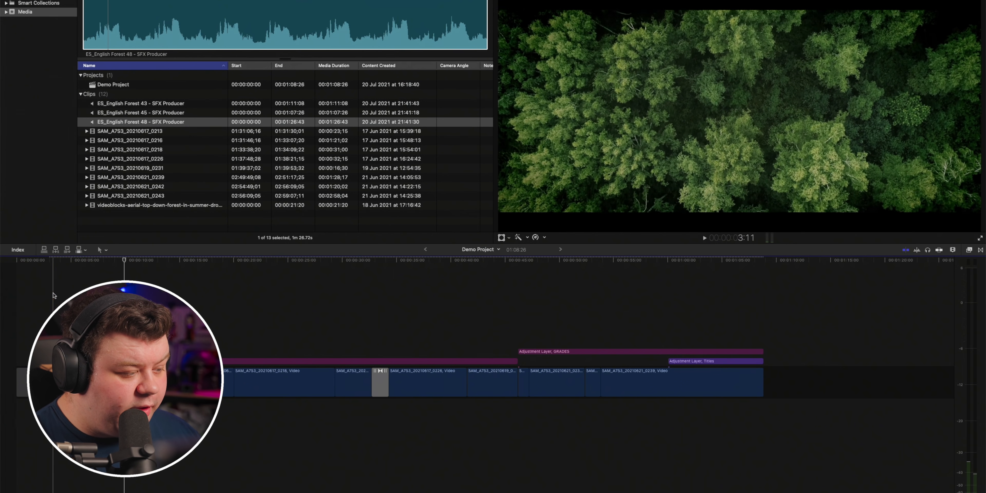
- Connect ES_English Forest 48 to the timeline at about 1:06, trimmed to 33:11 with fades at both ends and volume at -20 dB
key(Home)
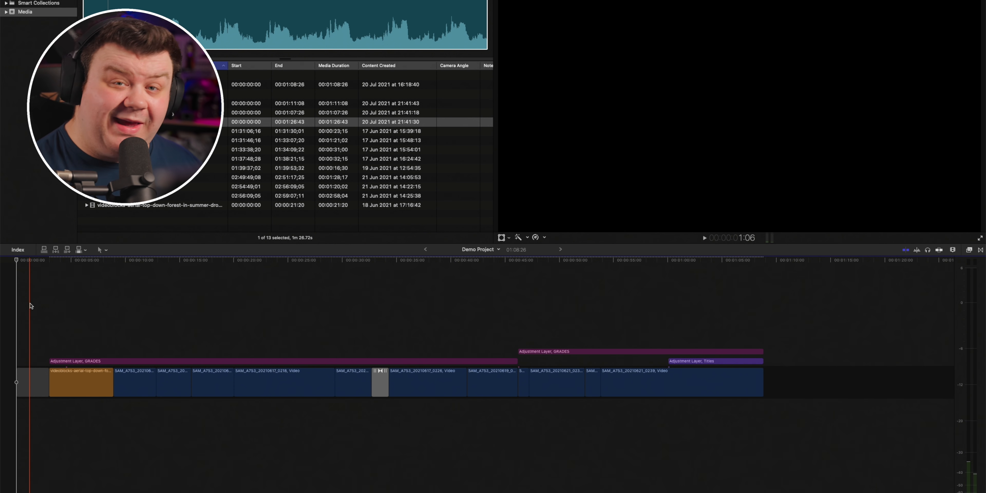
key(q)
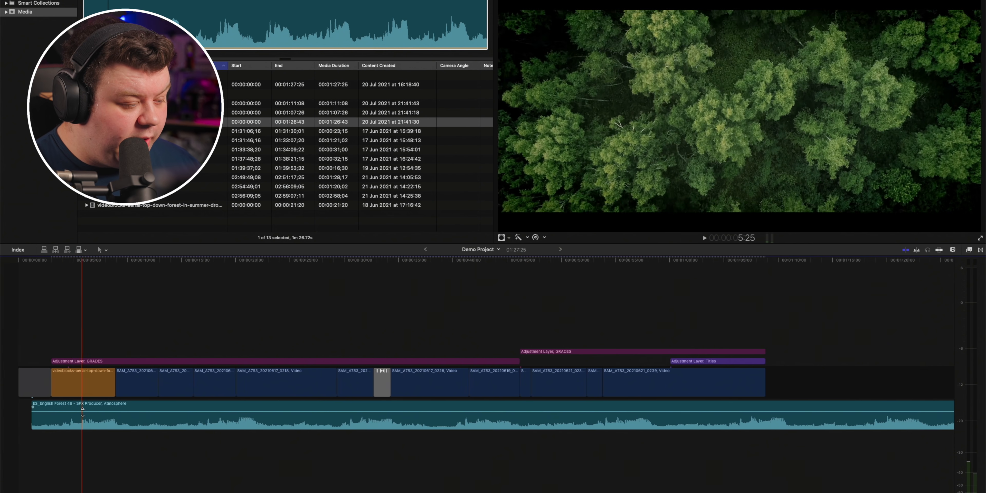
drag(70, 412, 69, 419)
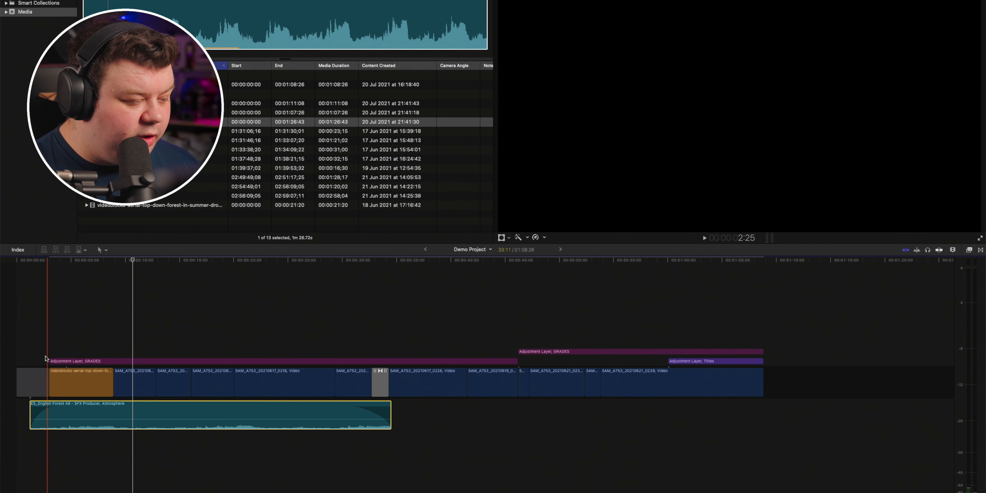
- Add two volume keyframes to the forest atmosphere around the cut from the aerial shot to the walking shot, lowering the second to -27 dB
key(z)
drag(31, 361, 160, 417)
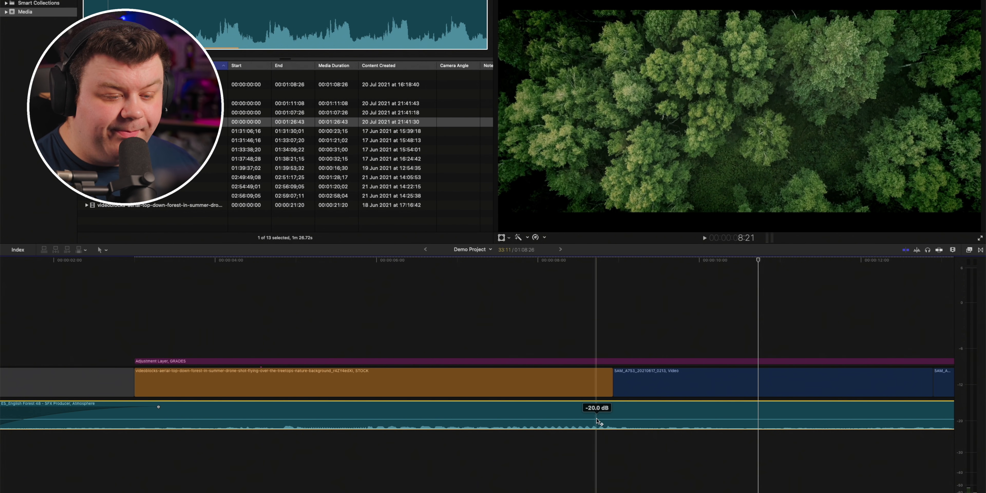
alt+click(596, 419)
alt+click(629, 419)
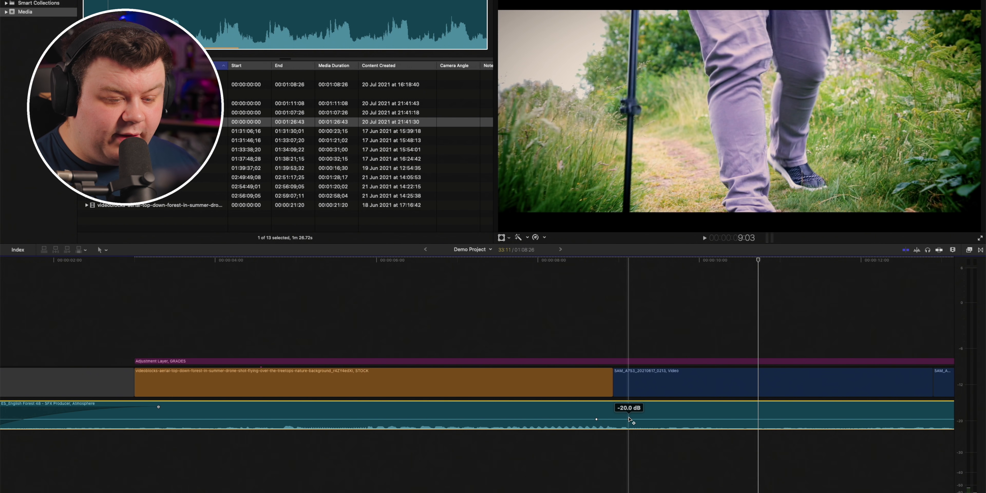
drag(640, 418, 642, 436)
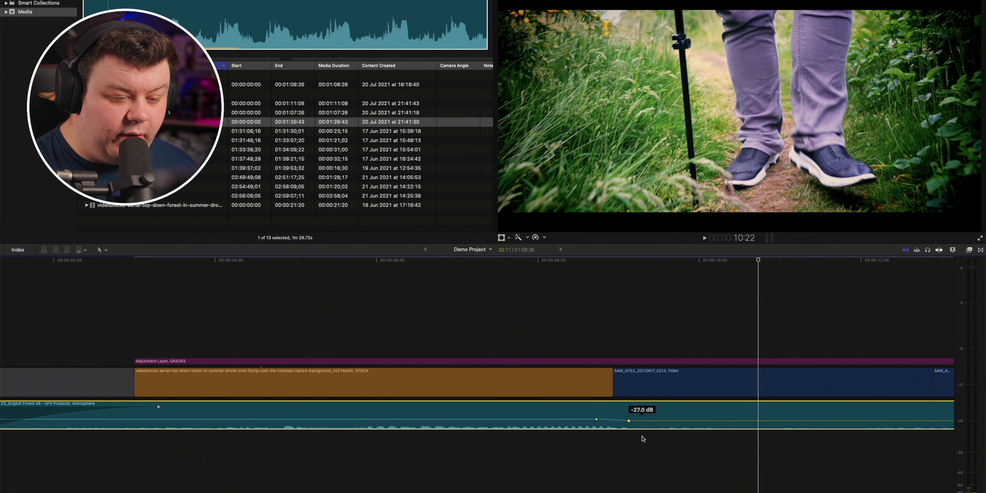
key(shift+z)
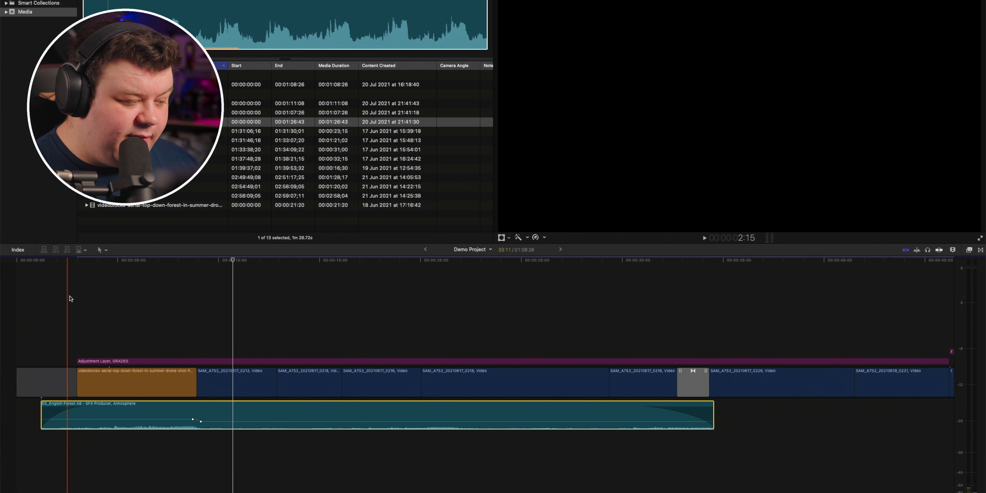
- Space the two volume keyframes further apart across the cut for a more gradual drop, and play back the transition
click(138, 300)
key(space)
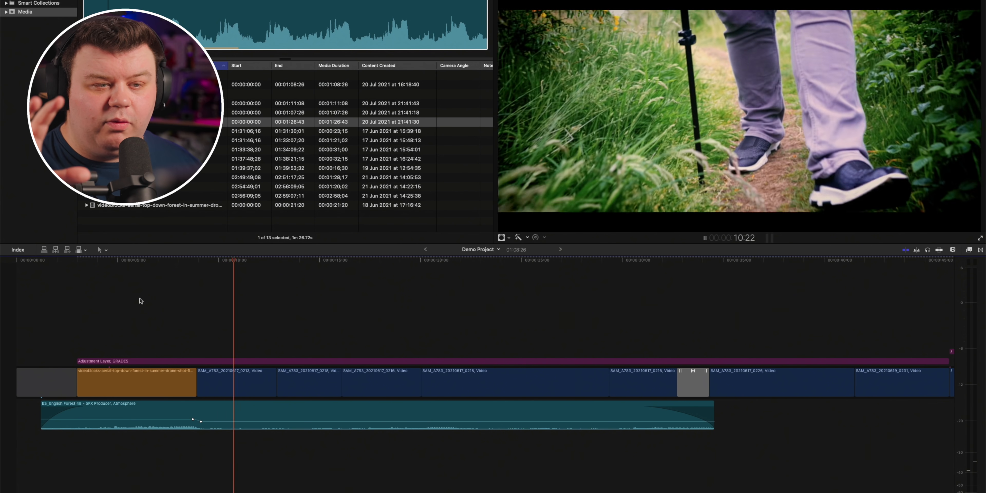
key(space)
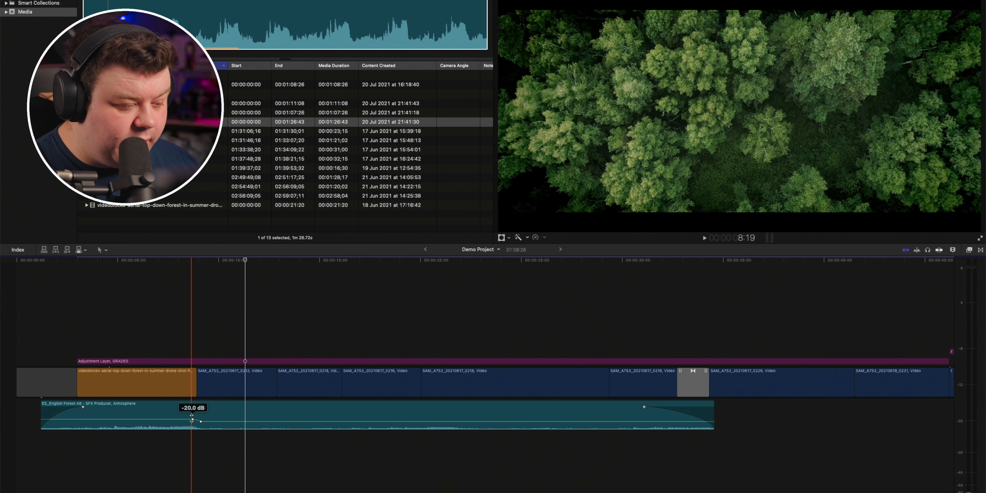
mouse_move(192, 419)
mouse_down()
mouse_move(206, 422)
mouse_move(181, 419)
mouse_up()
key(space)
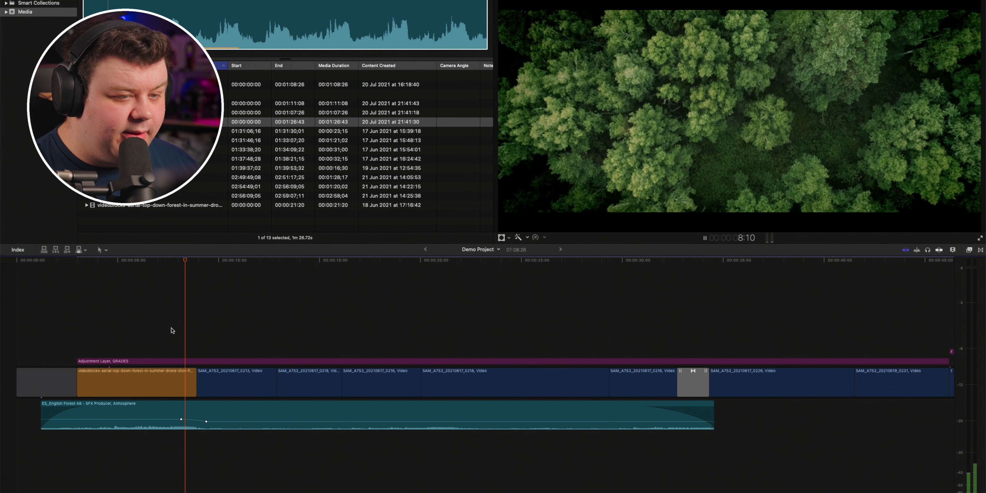
key(space)
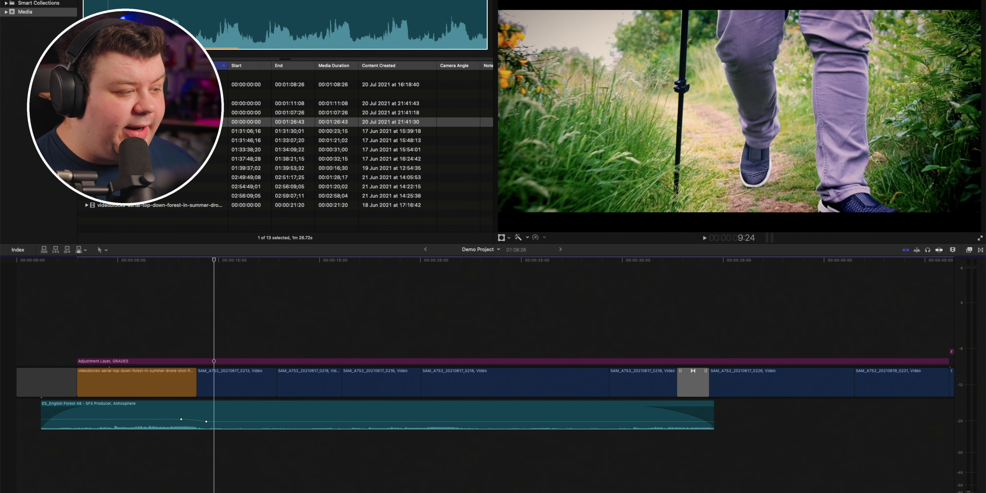
- Connect ES_English Forest 45 beneath the first atmosphere near the start of the walking shot, with end fades and two volume keyframes
click(153, 113)
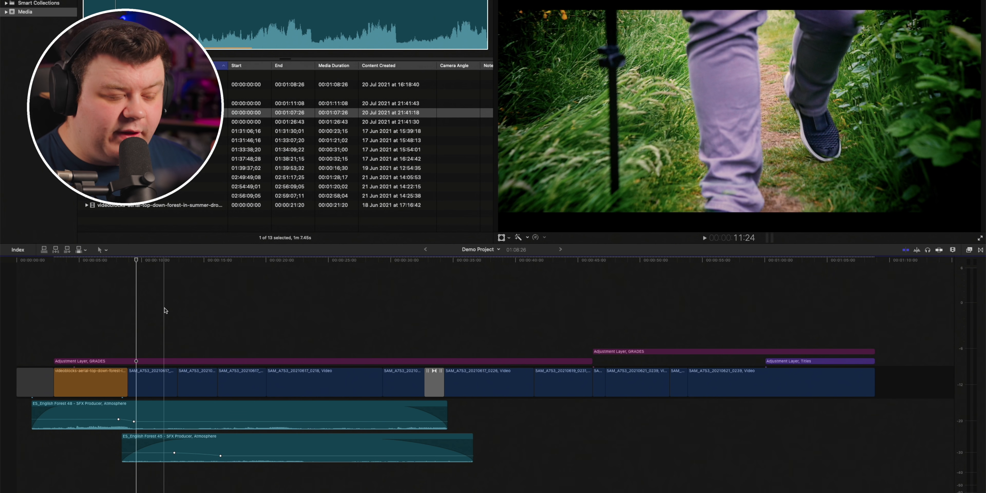
- Switch to Epidemic Sound and search the sound effects for "leaves"
key(super+Tab)
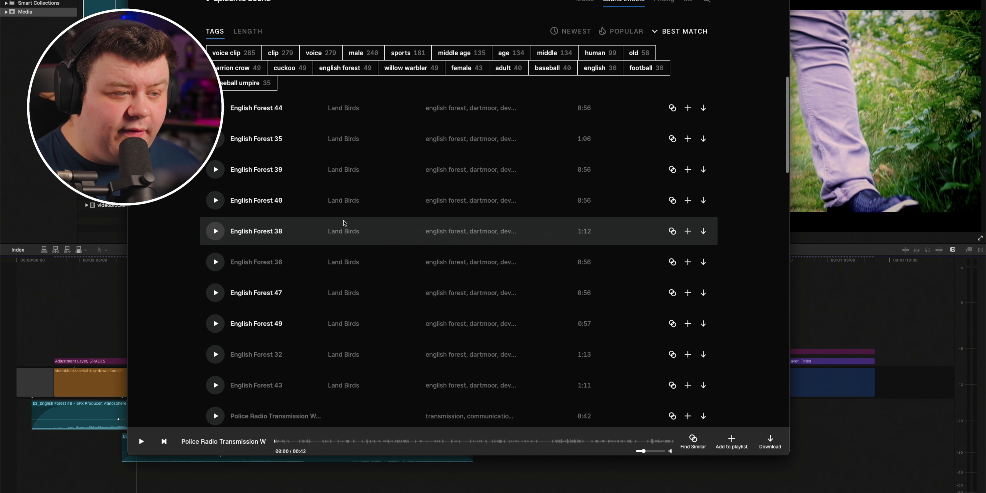
scroll(344, 223, up, 5)
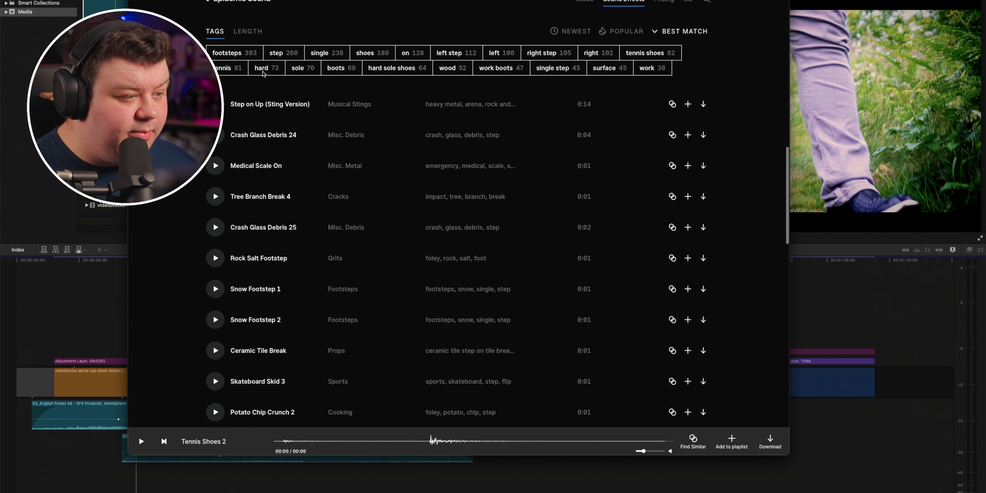
scroll(383, 229, up, 5)
double_click(244, 30)
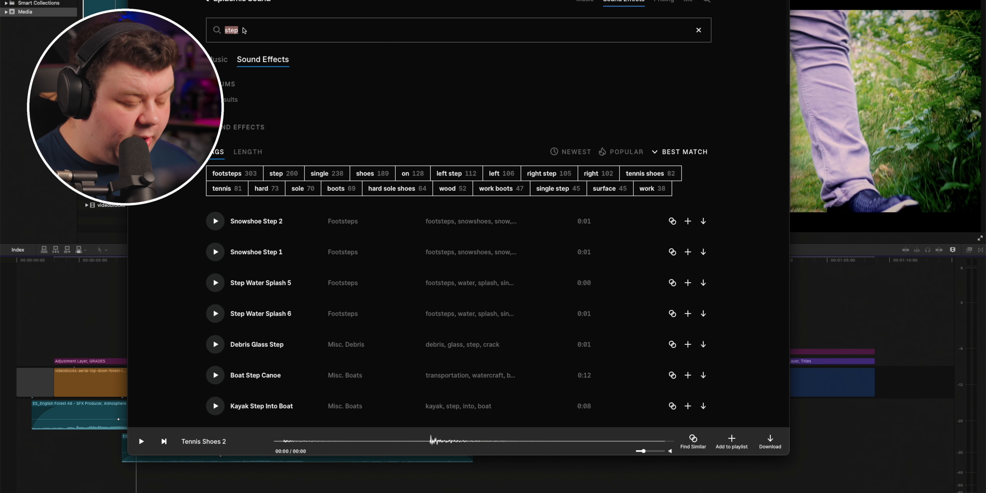
key(Return)
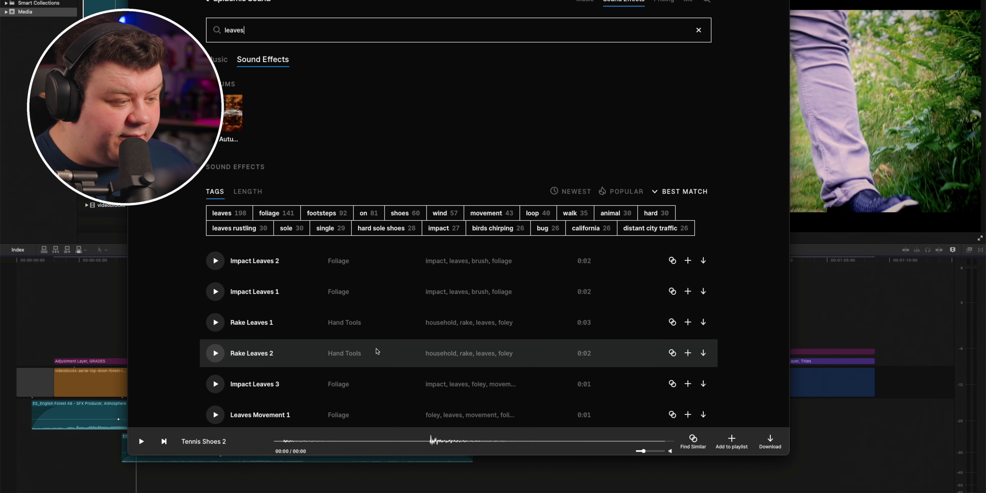
- Find the Footsteps Leaves 3 sound effect in the results and preview it
scroll(377, 351, down, 7)
scroll(376, 350, down, 8)
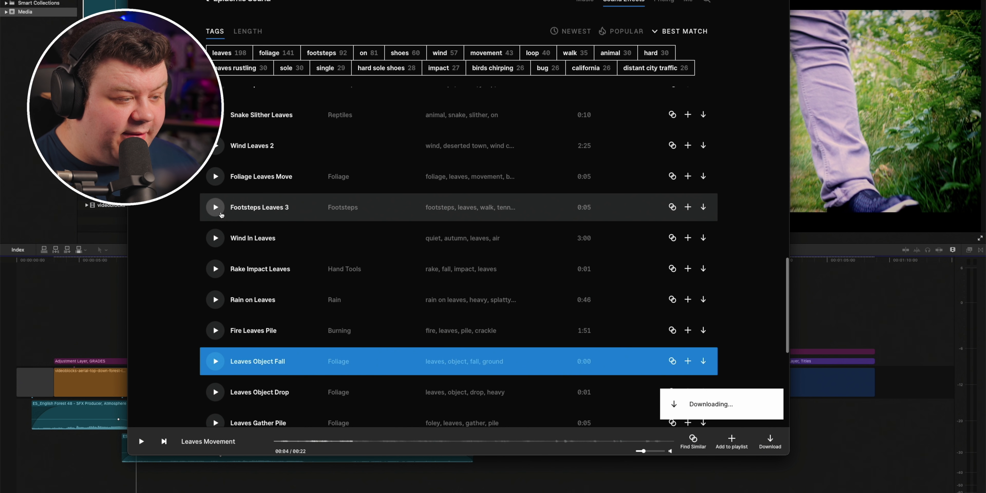
click(215, 207)
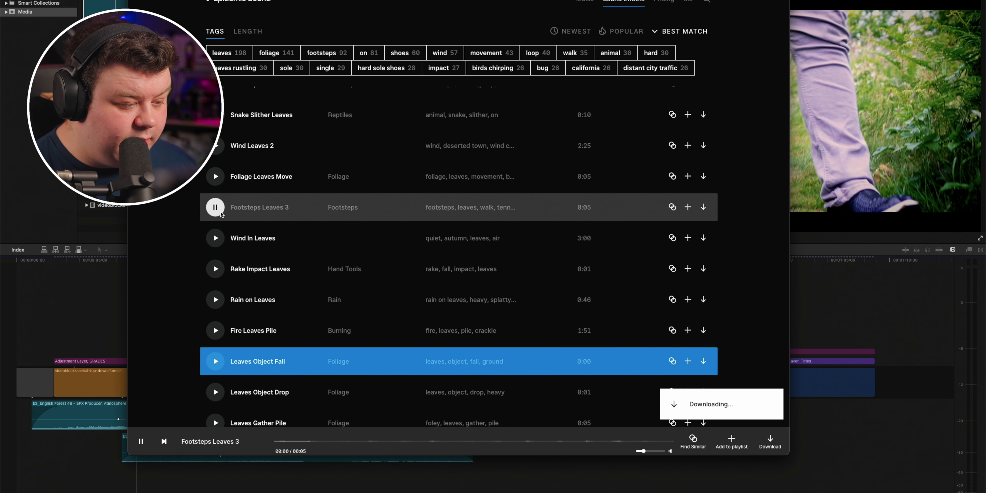
click(220, 214)
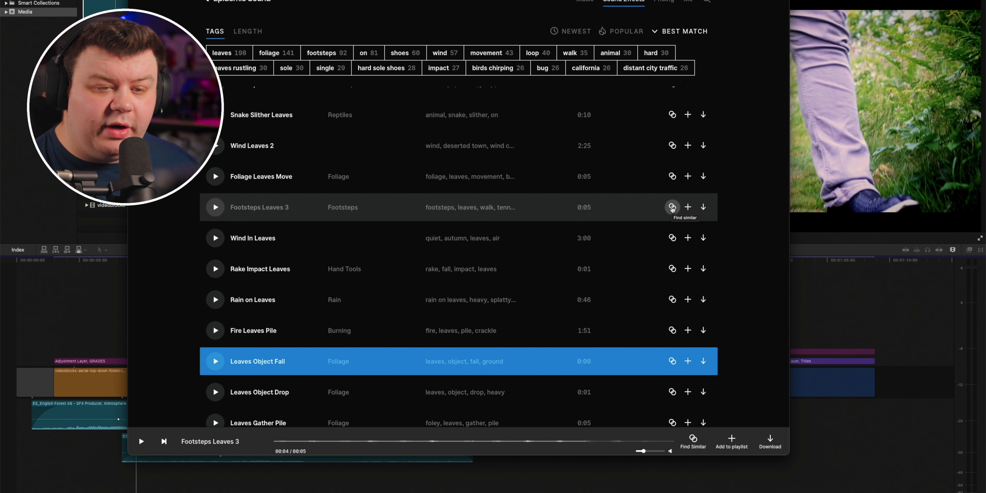
- Find sounds similar to Footsteps Leaves 3, then preview and download Footsteps Leaves 2
click(672, 208)
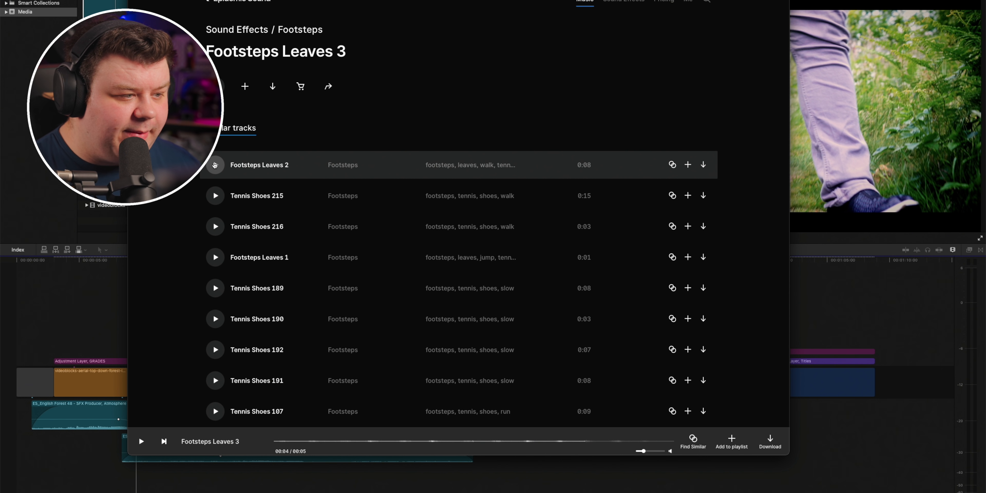
click(214, 165)
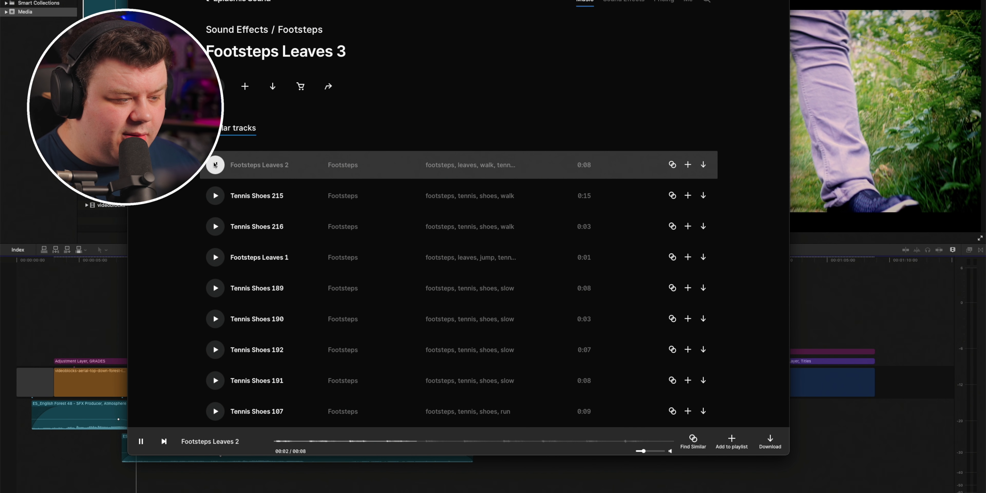
click(214, 166)
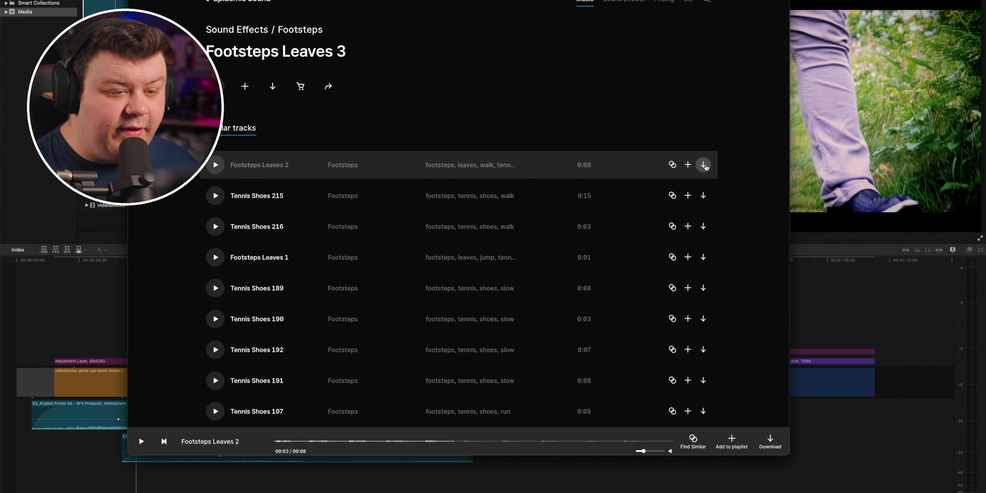
click(703, 166)
click(551, 259)
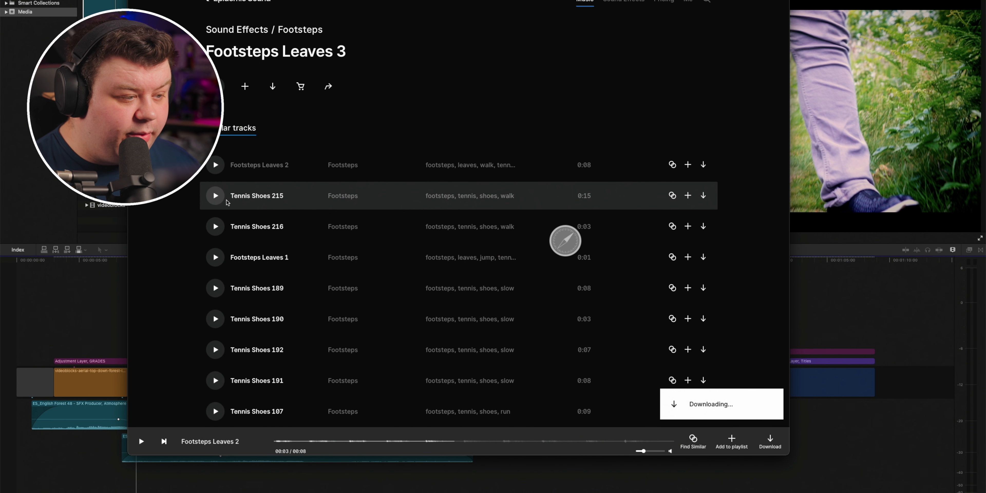
- Preview the Tennis Shoes 215 and Tennis Shoes 189 footsteps among the similar tracks
click(217, 201)
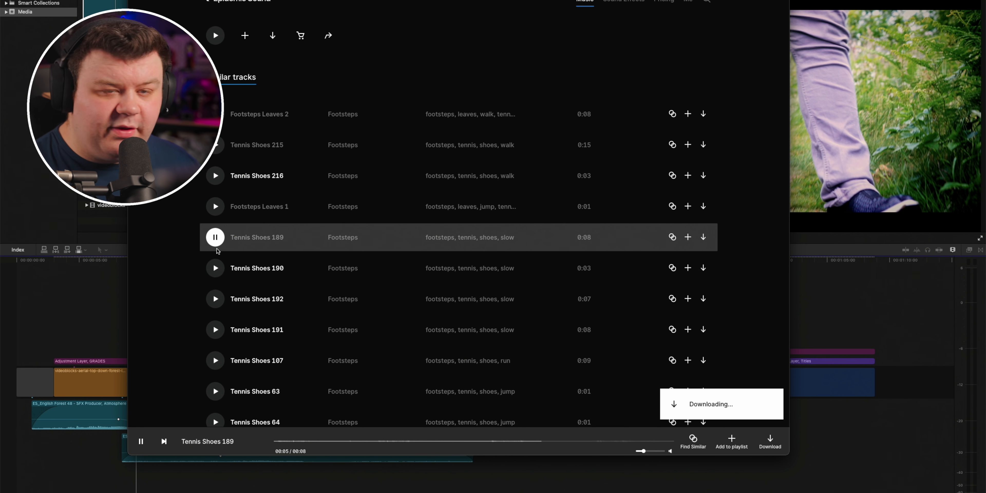
click(217, 240)
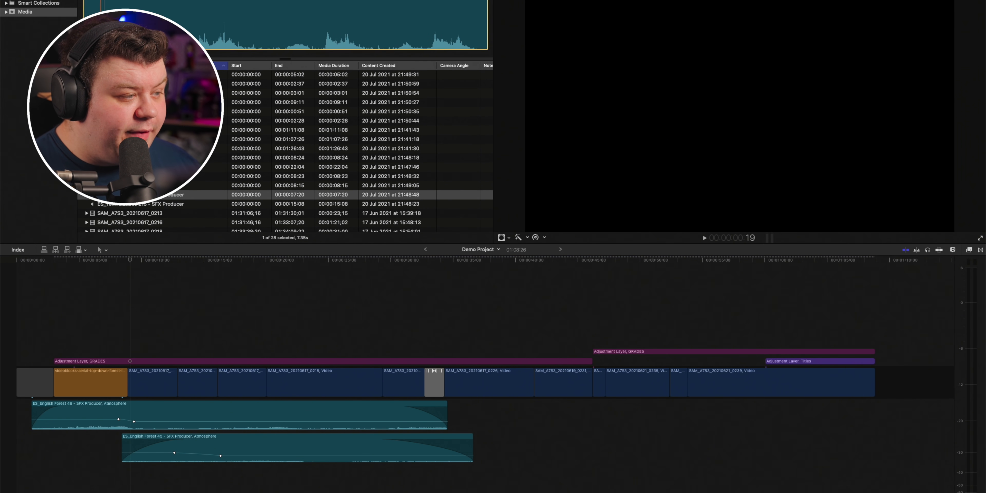
- Connect the ES_Tennis Shoes 192 footsteps clip to the timeline at the start of the first walking shot
key(q)
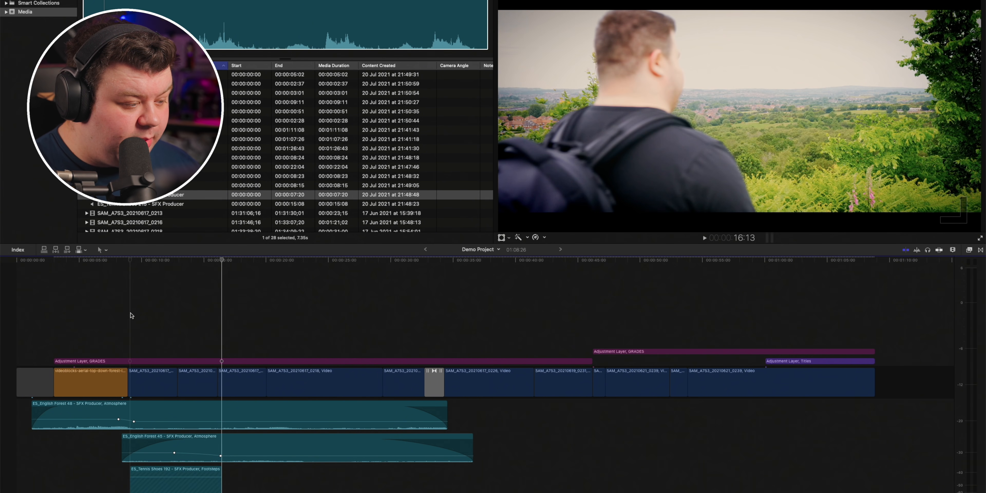
- Solo the ES_Tennis Shoes 192 clip, split off its individual footsteps and line them up with the steps in the walking shot
key(super+equal)
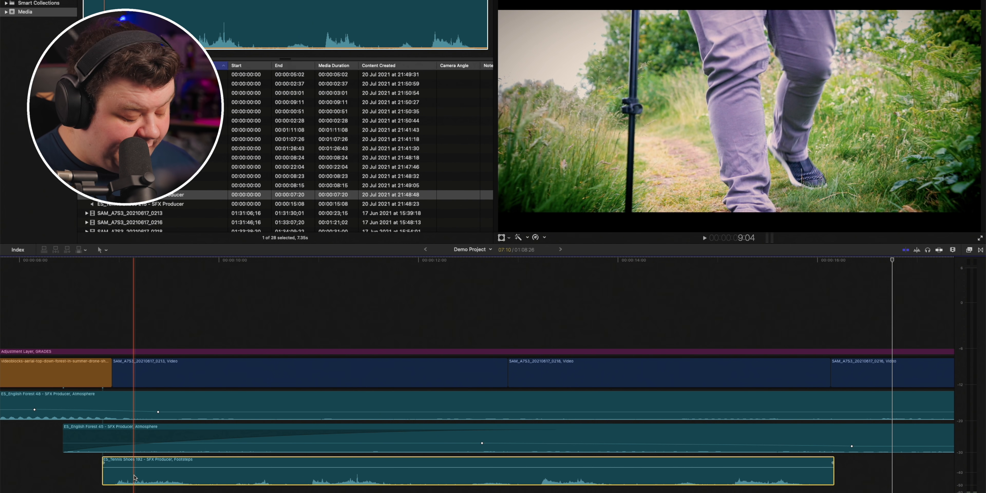
key(alt+s)
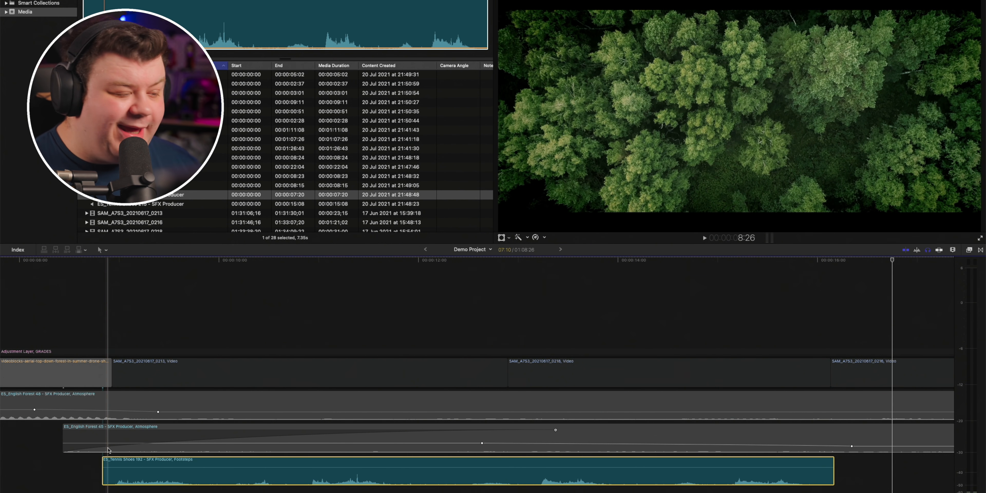
click(332, 459)
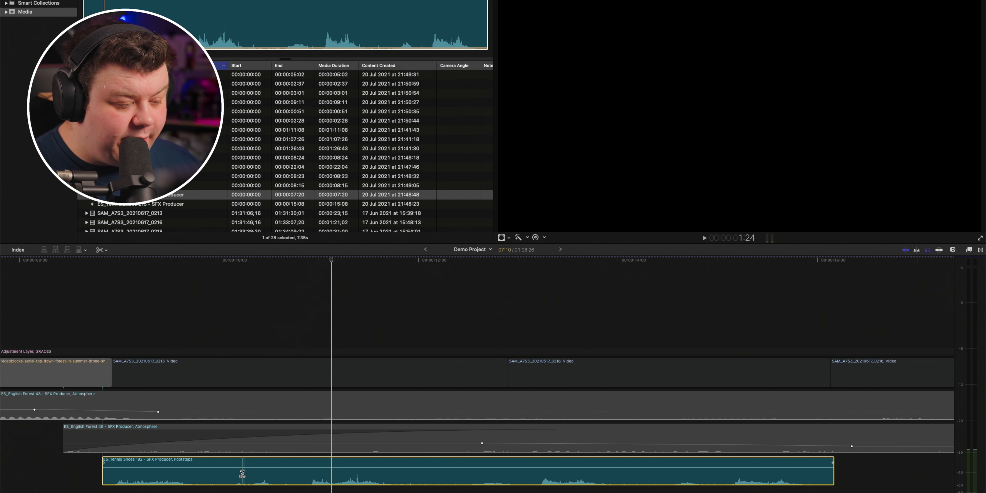
drag(242, 467, 165, 455)
click(90, 444)
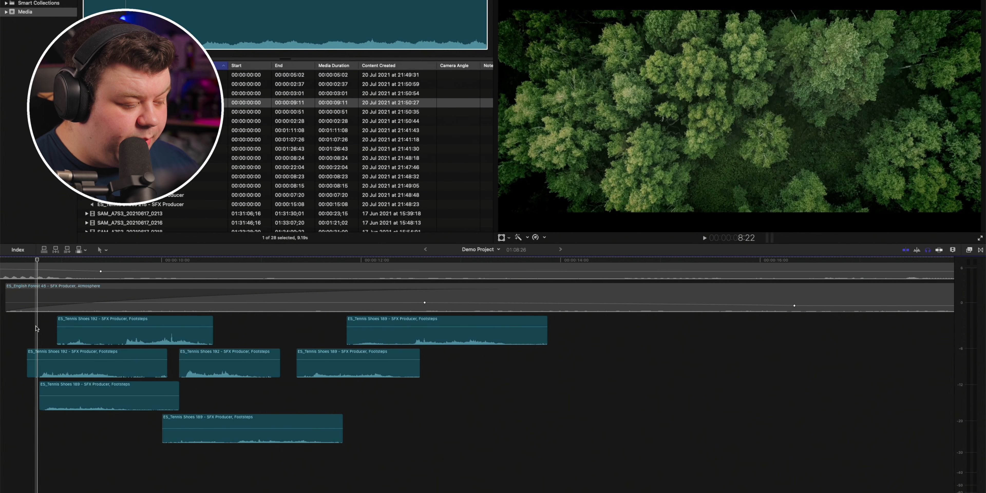
- Connect ES_Cloth Movement 20 beneath the footsteps at 8:22, solo it, and trim its end to the walking section
key(q)
click(85, 454)
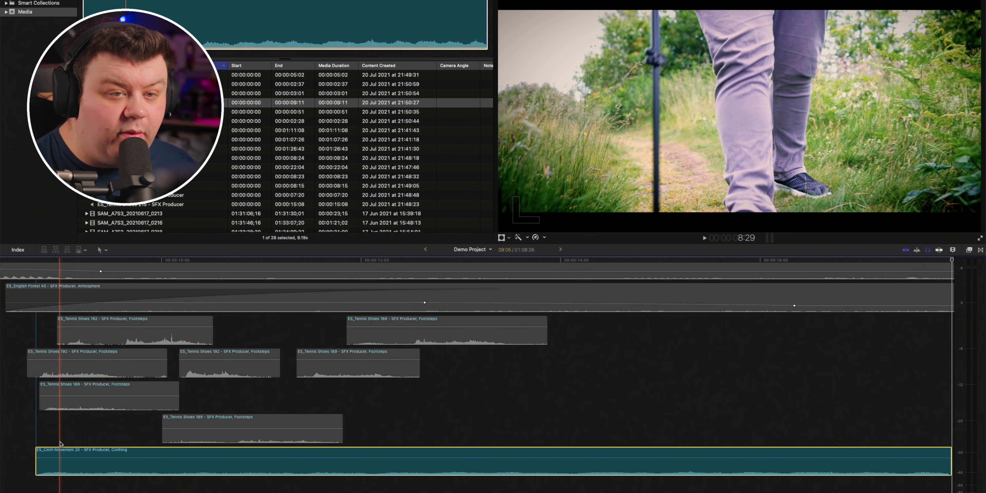
scroll(62, 440, left, 5)
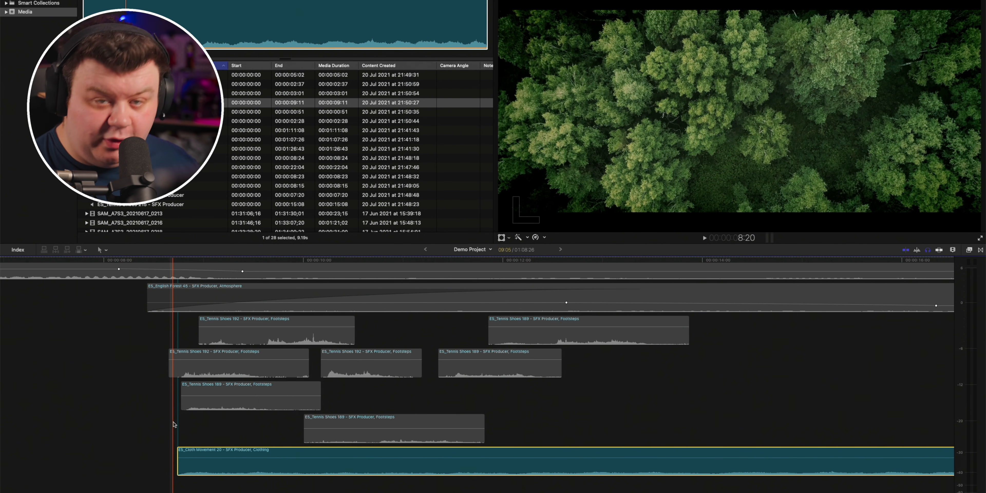
key(alt+bracketright)
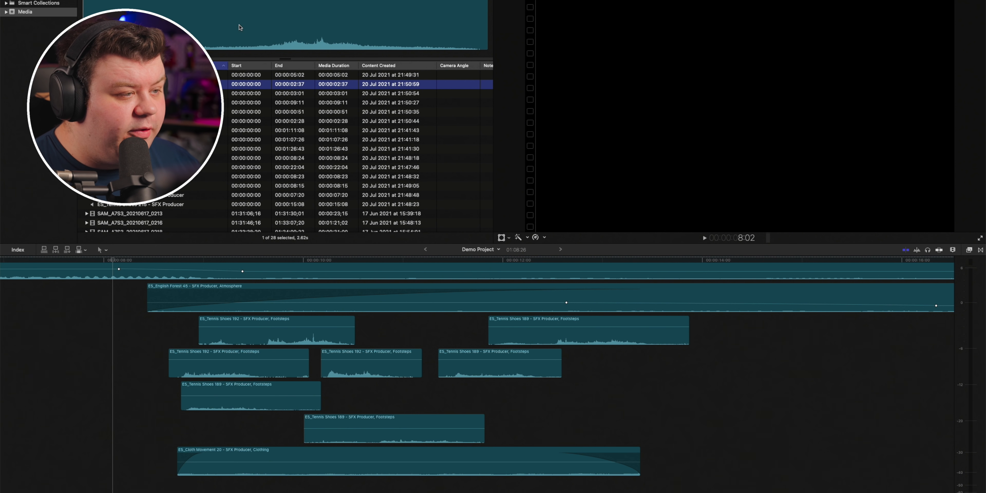
- Preview the imported cloth sounds and connect short parts of ES_Cloth Handling 5 beneath the cloth movement clip
key(Down)
key(space)
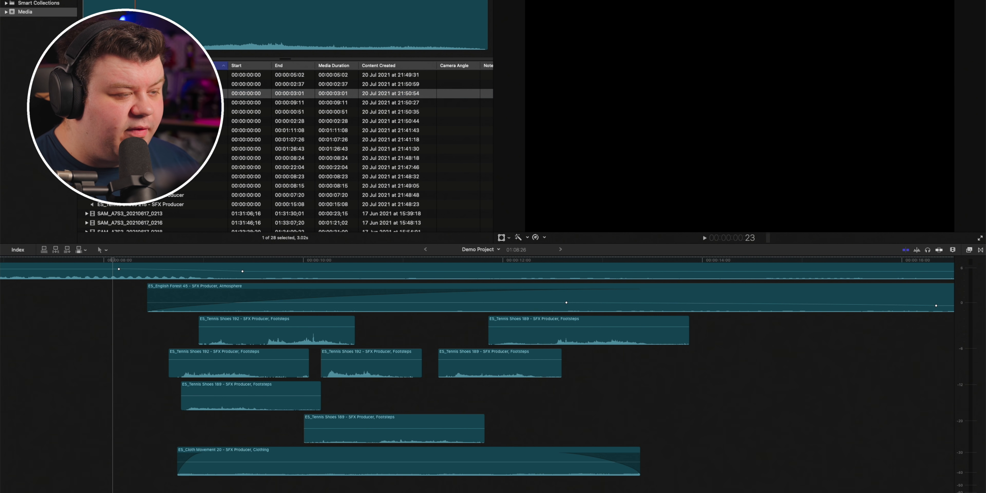
key(Up)
key(Up)
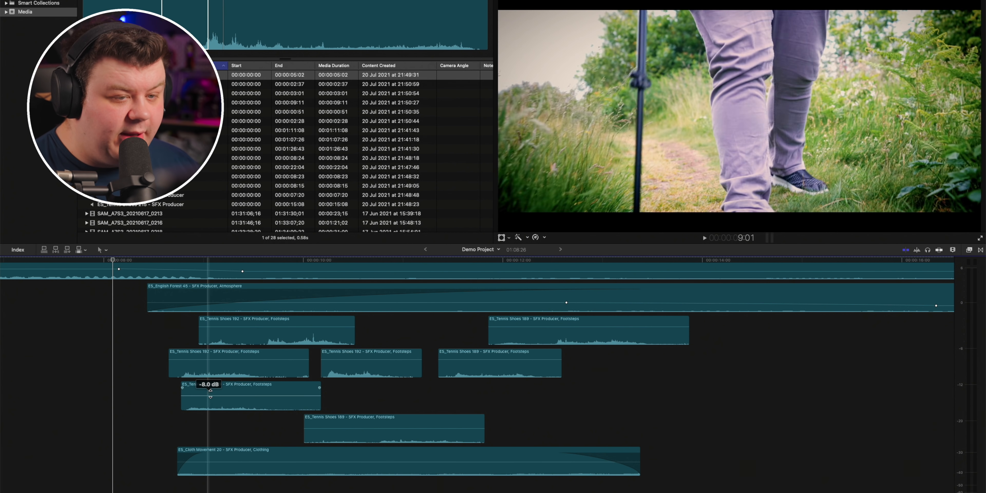
key(q)
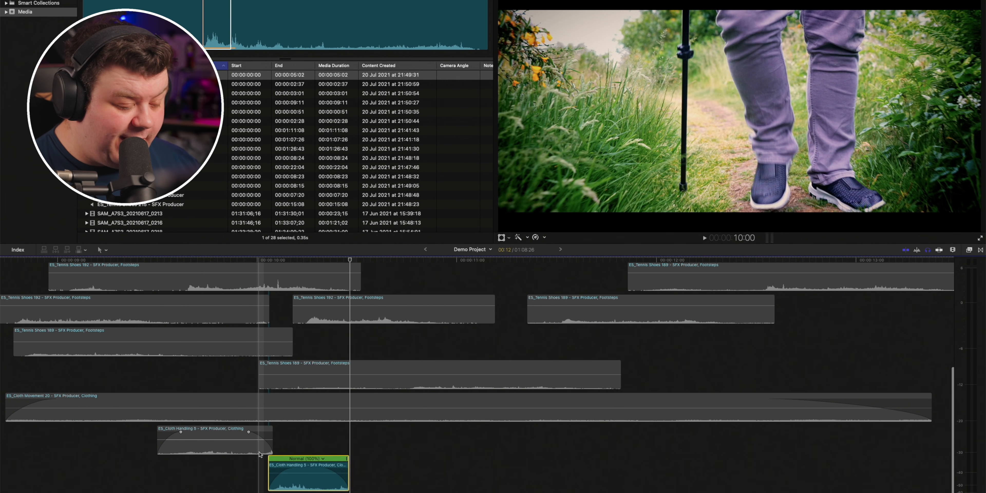
- Slow the second ES_Cloth Handling 5 clip to 81% and shift it to match the leg movement, checking by playback
key(space)
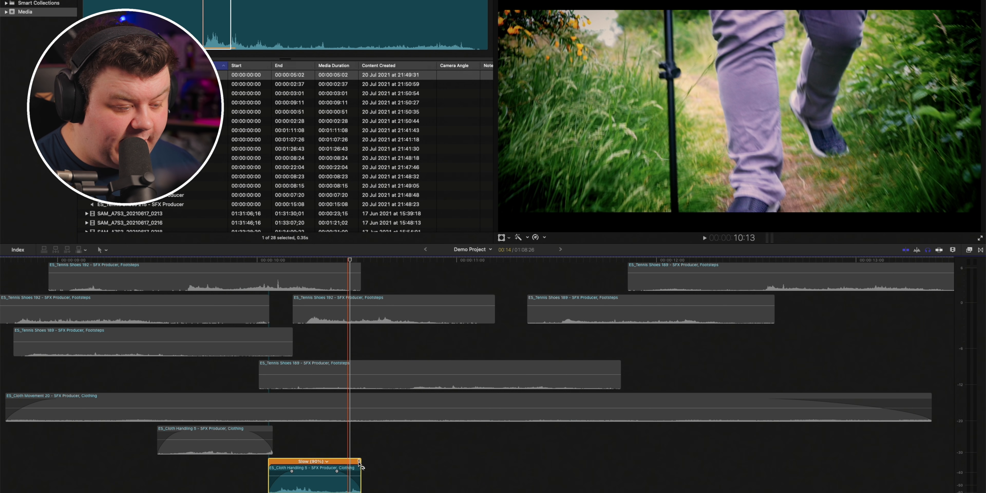
drag(315, 487, 305, 487)
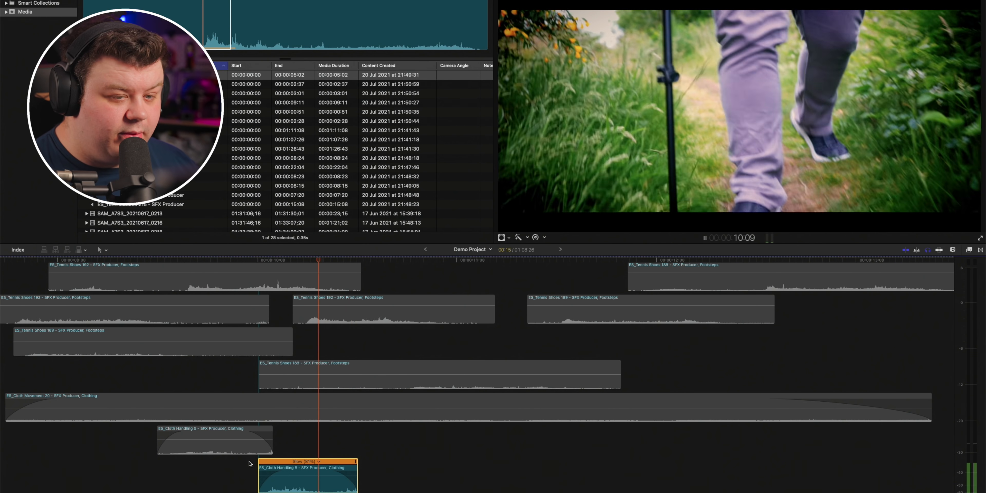
key(space)
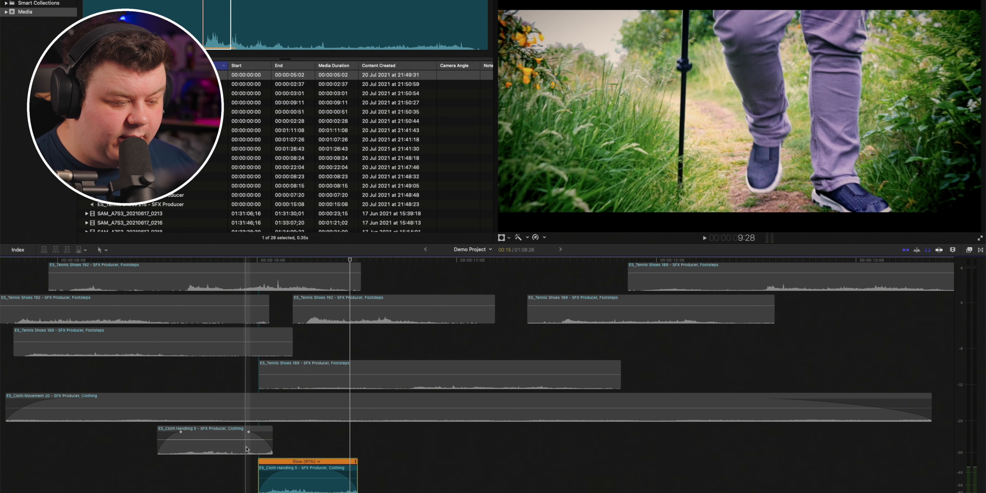
key(space)
key(period)
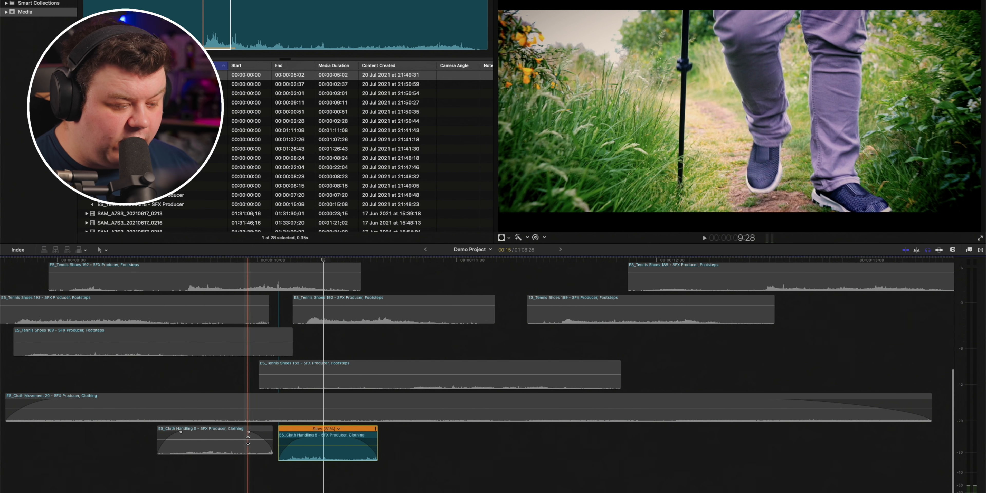
- Extend the end of the first ES_Cloth Handling 5 clip over the start of the second and hide the second clip's retime bar
drag(272, 440, 285, 440)
key(super+a)
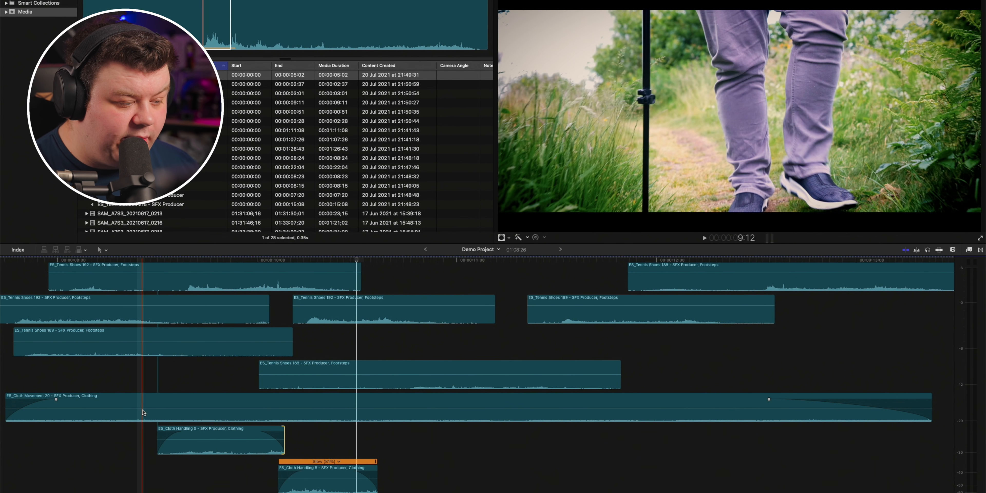
click(311, 468)
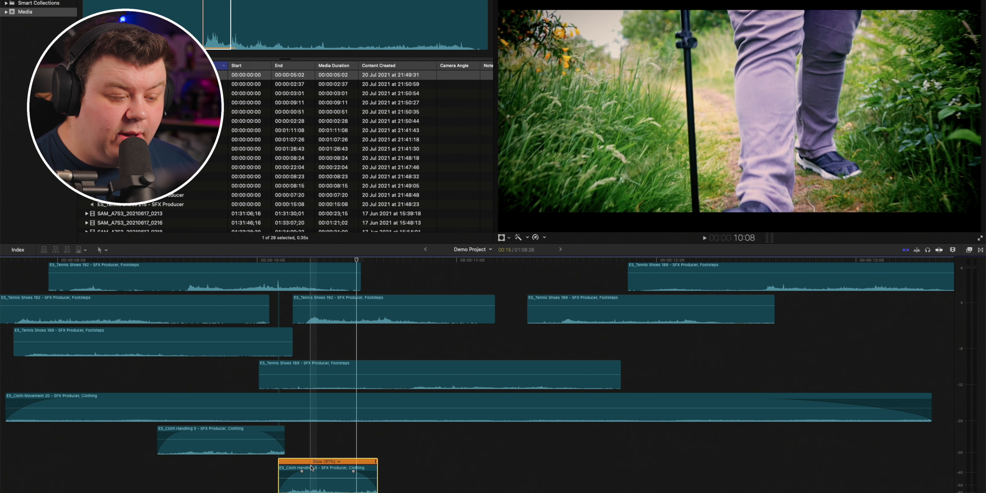
click(131, 374)
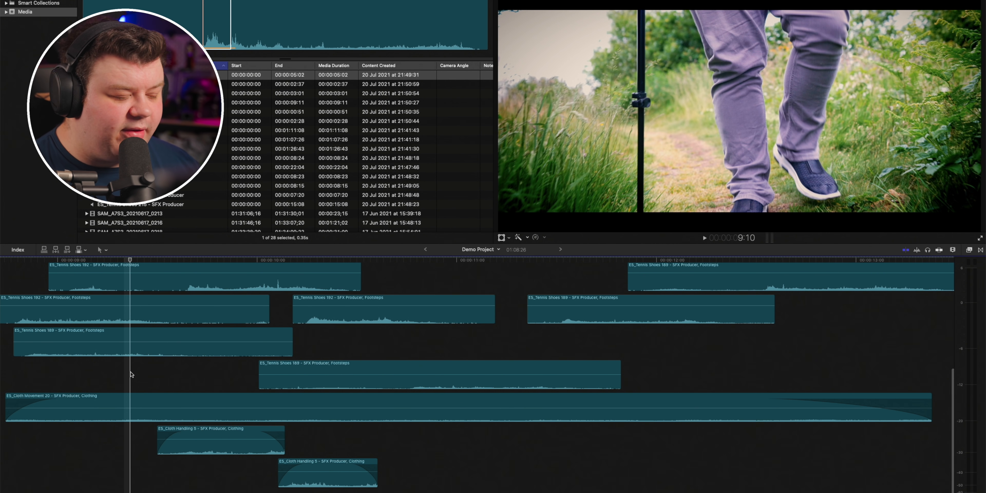
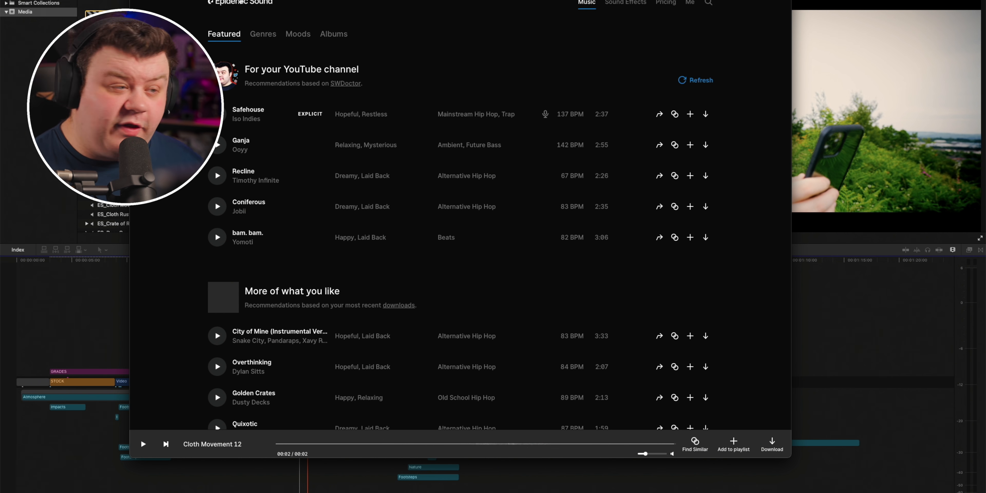
- Switch to Epidemic Sound and look through its music catalogue by genres, moods and albums
click(263, 33)
click(298, 34)
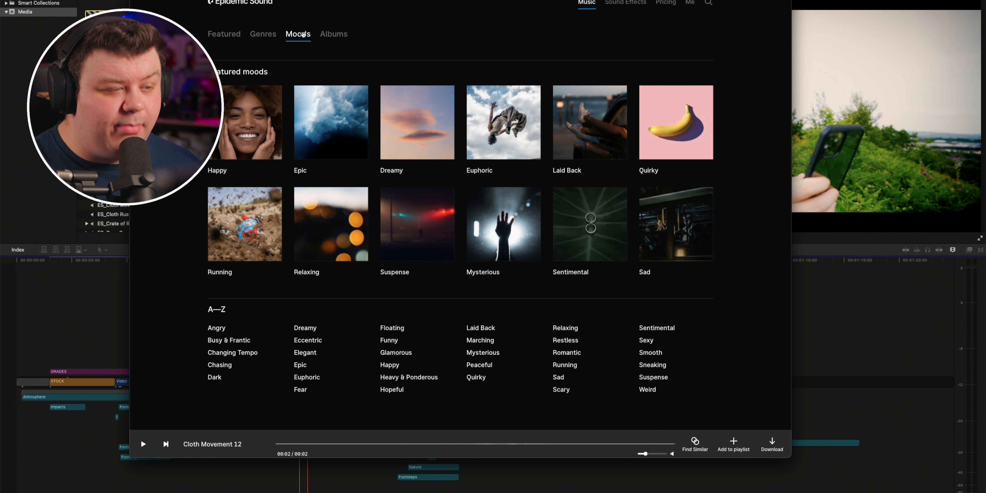
click(341, 41)
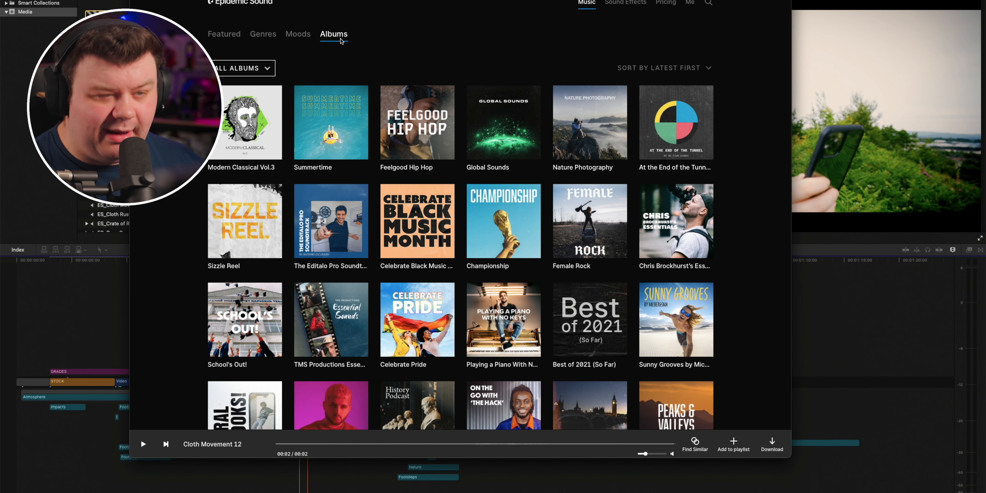
click(268, 36)
click(298, 34)
click(329, 35)
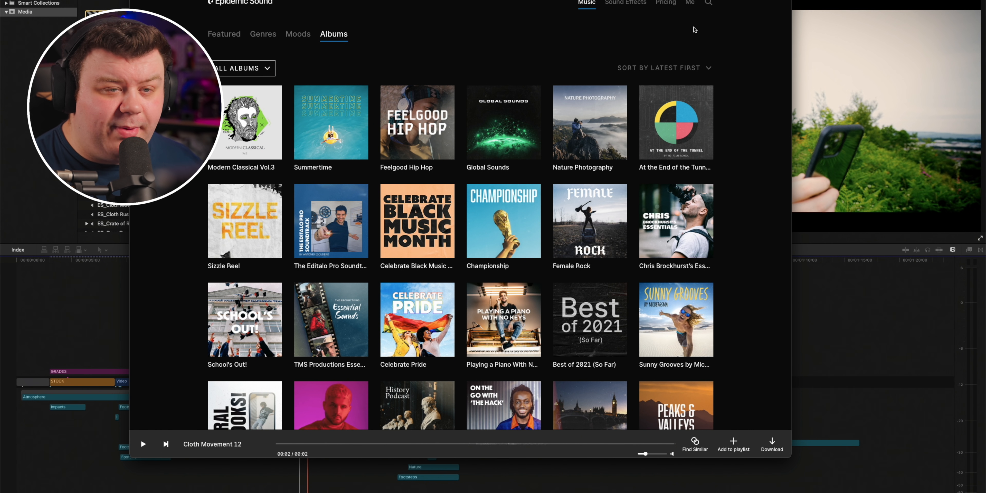
- Search the music library for "epic" and look over the matching tracks
click(709, 4)
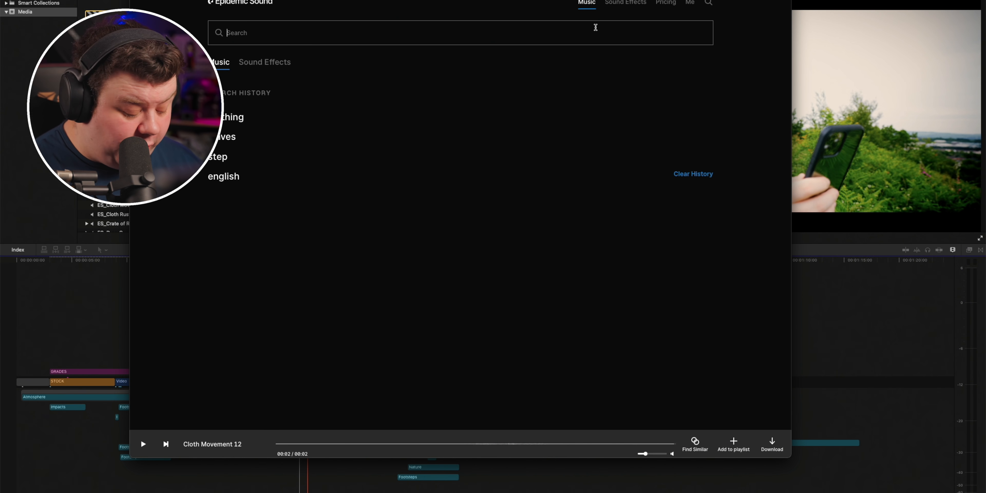
text(epic)
key(Return)
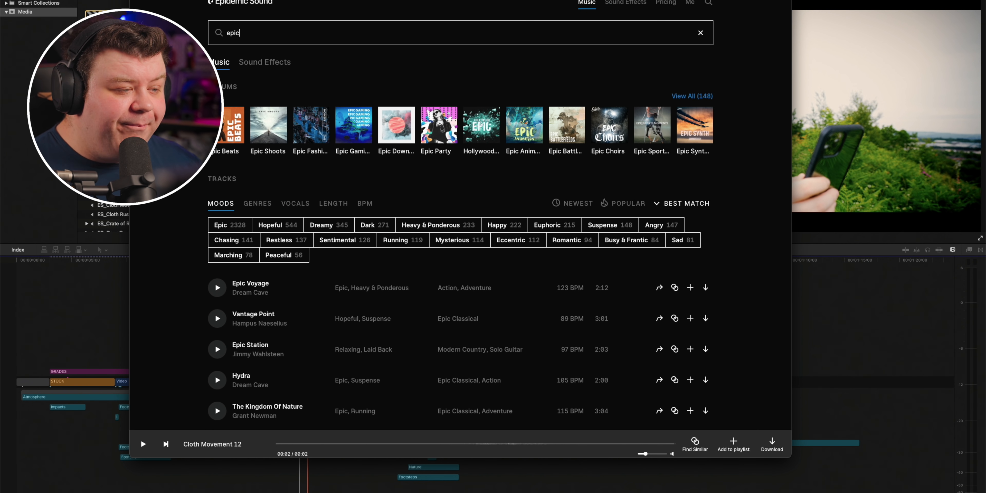
scroll(459, 230, down, 2)
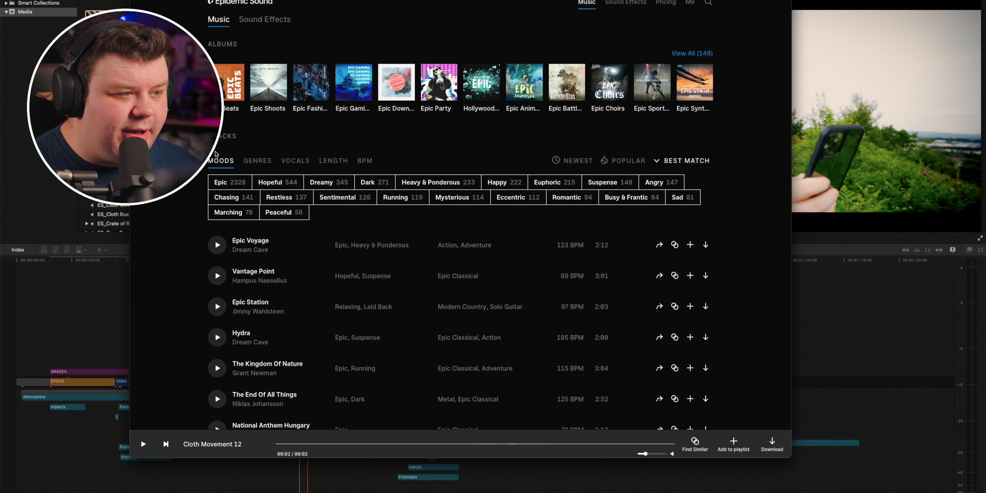
- Review the genre, vocals, length and BPM filters, and narrow the epic tracks to the Chasing mood
click(253, 163)
click(295, 163)
click(331, 162)
click(363, 161)
click(217, 162)
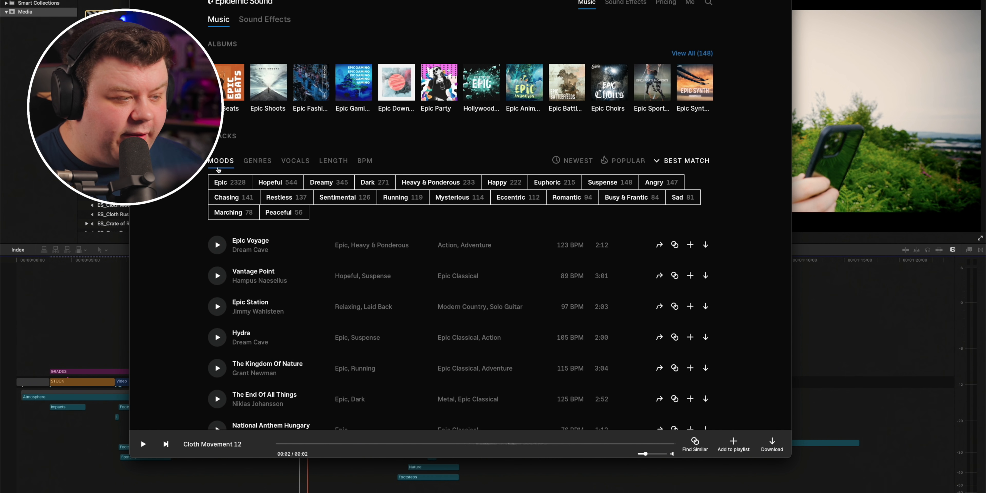
click(221, 199)
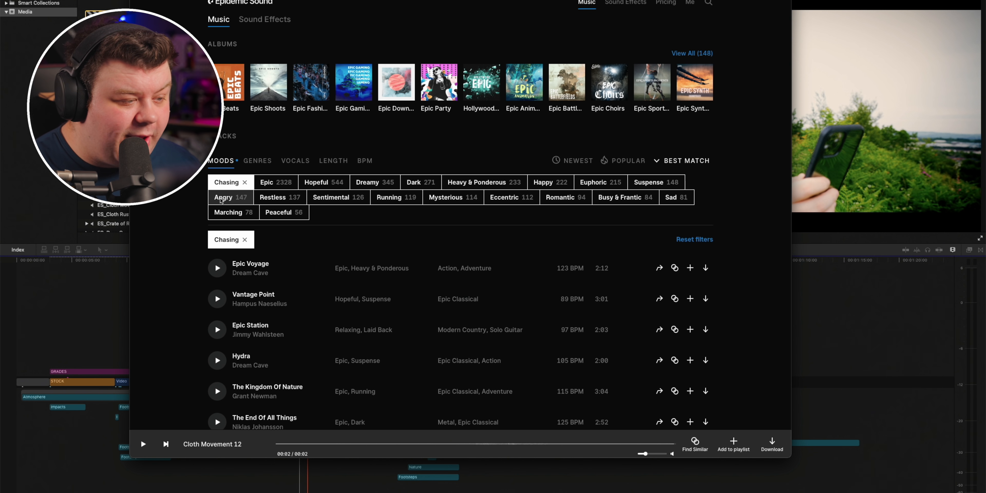
scroll(235, 271, down, 2)
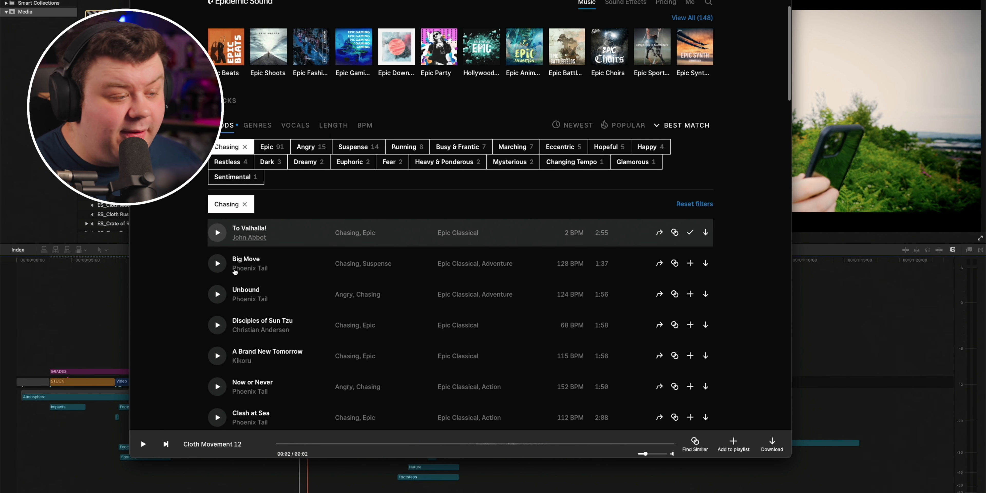
- Preview the track To Valhalla! and download it
click(222, 235)
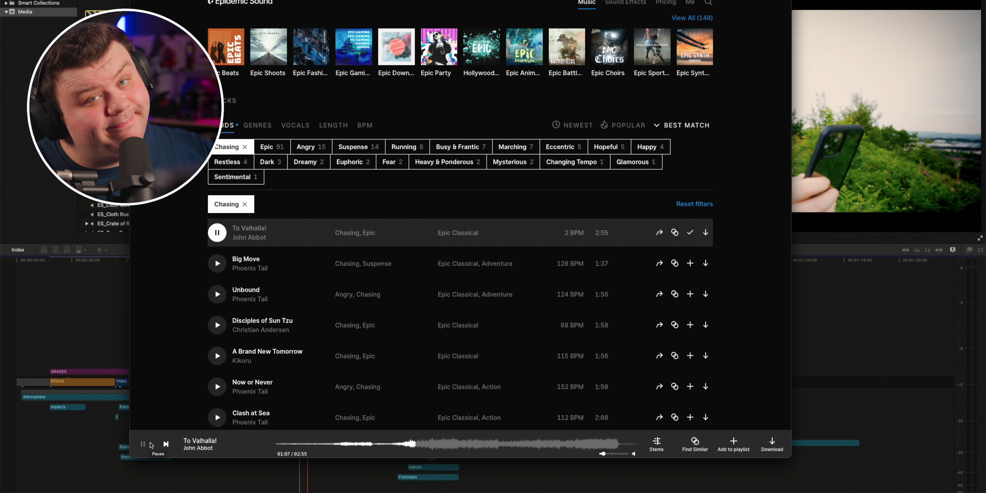
click(150, 443)
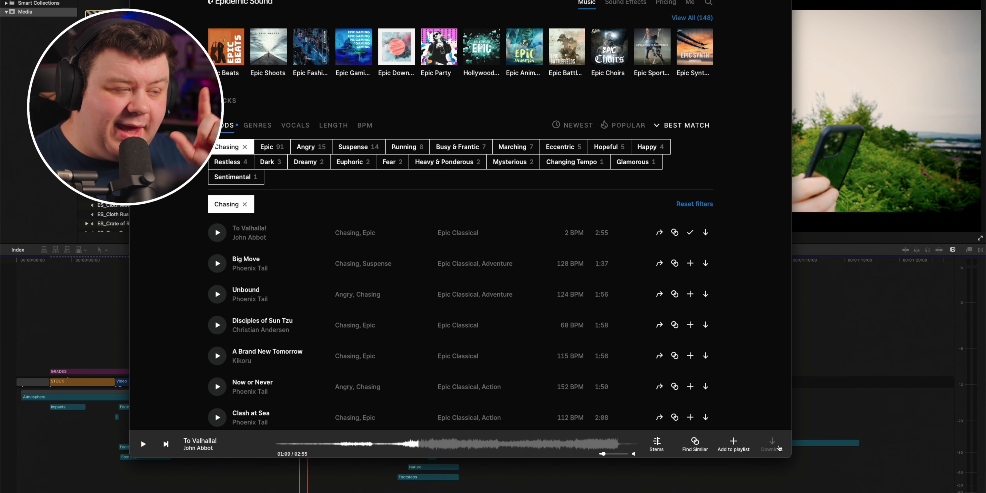
click(779, 447)
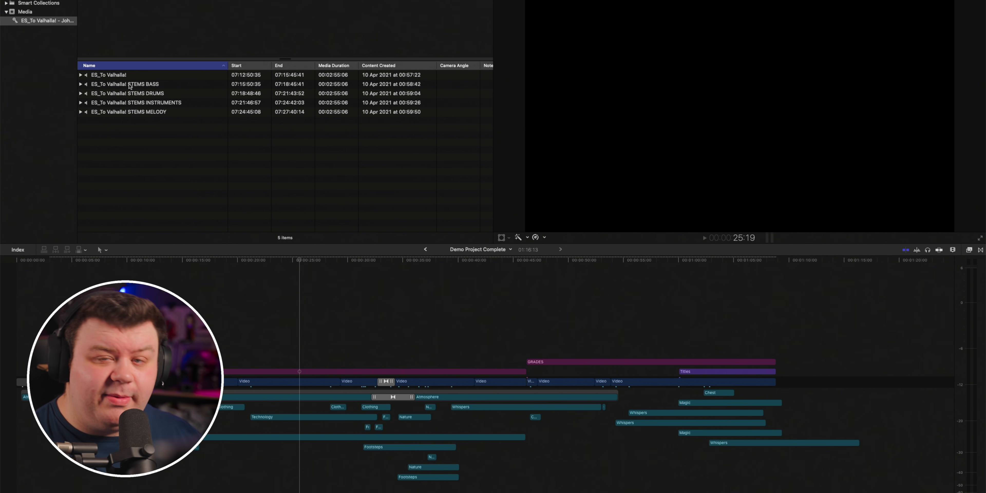
- Examine the waveforms of the full ES_To Valhalla! track and its bass, drums, instruments and melody stems in Final Cut Pro
click(118, 79)
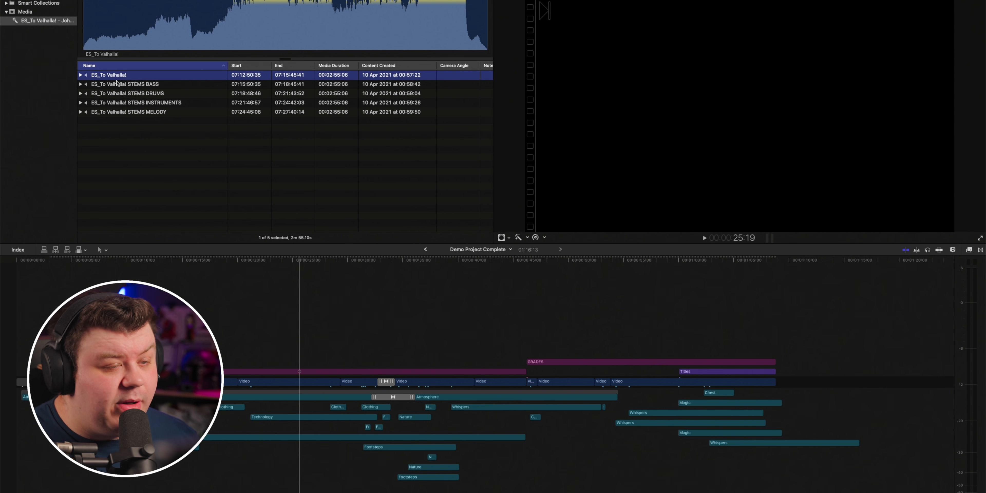
click(147, 85)
click(149, 94)
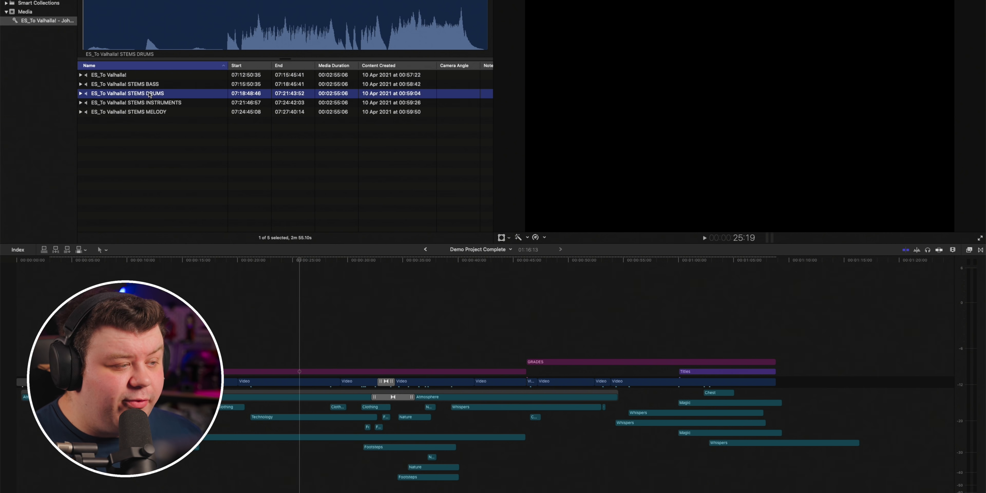
click(153, 103)
click(151, 113)
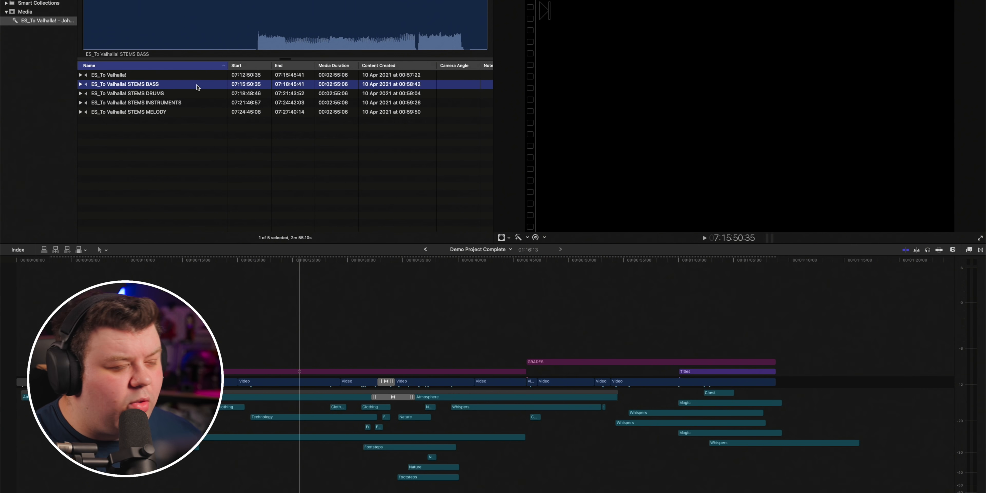
- Review the library's audio roles, checking the Music subroles in the role editor, and leave them unedited
right_click(197, 88)
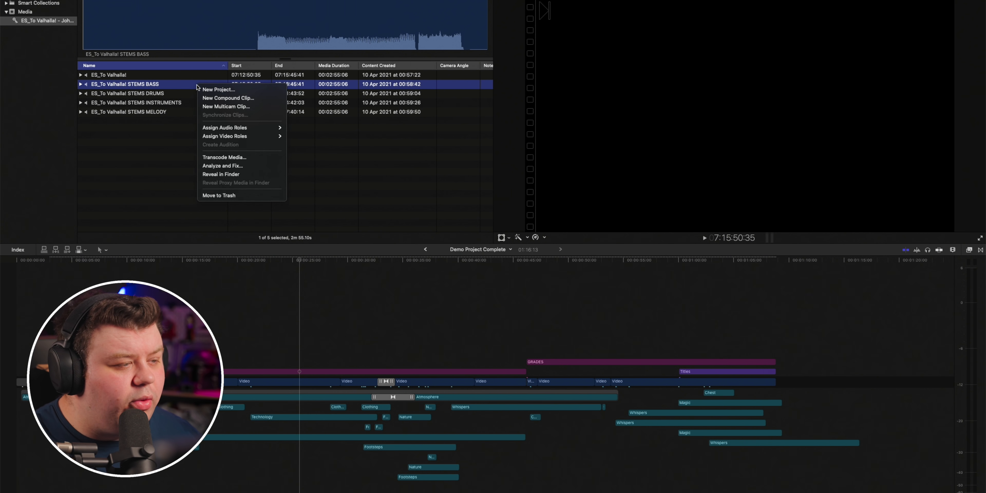
mouse_move(247, 130)
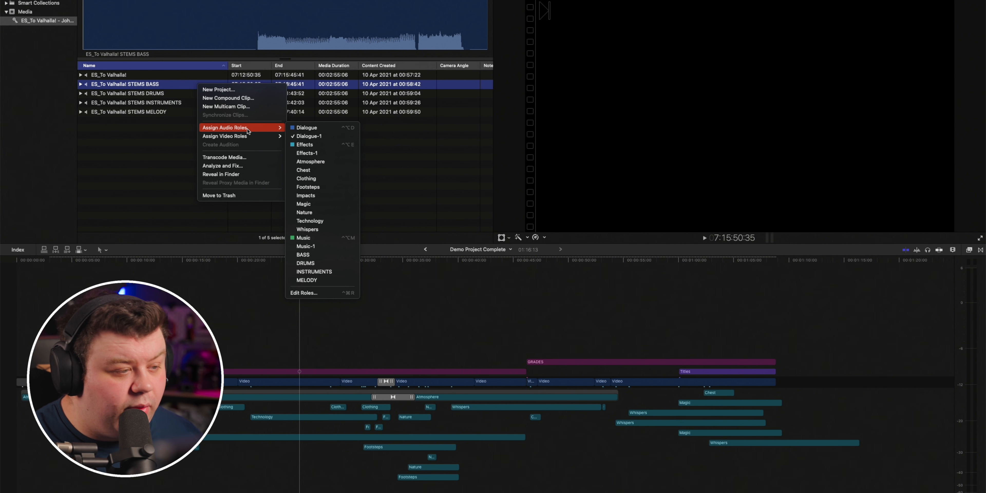
click(333, 291)
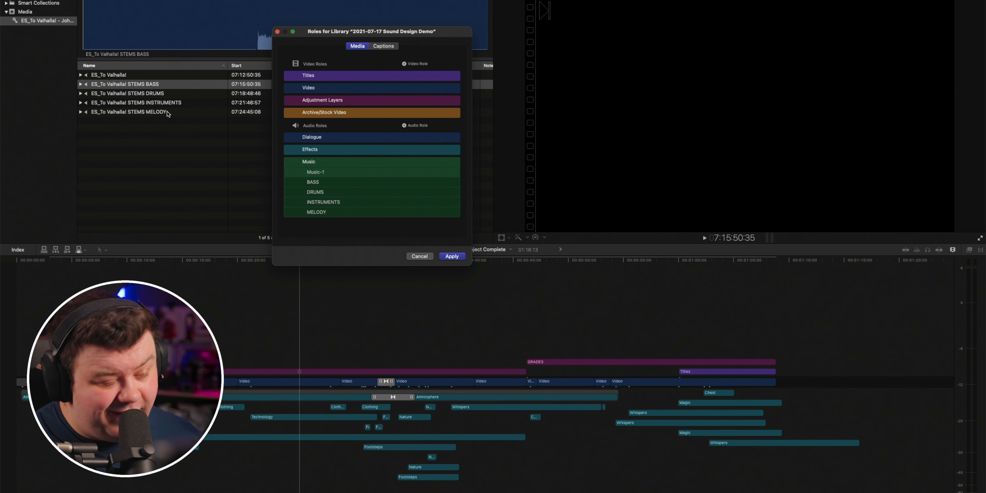
click(418, 255)
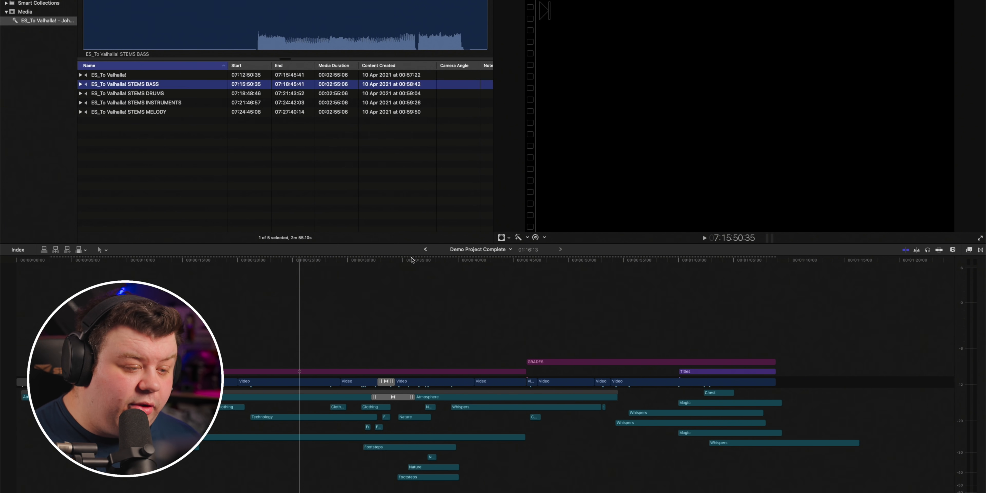
- Assign the BASS audio role to the To Valhalla! bass stem and the DRUMS role to the drums stem
right_click(187, 85)
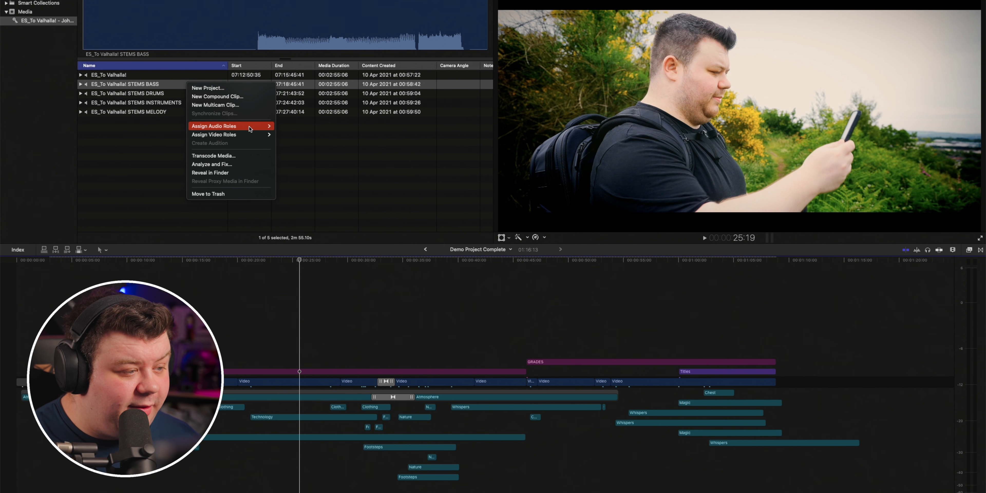
mouse_move(249, 130)
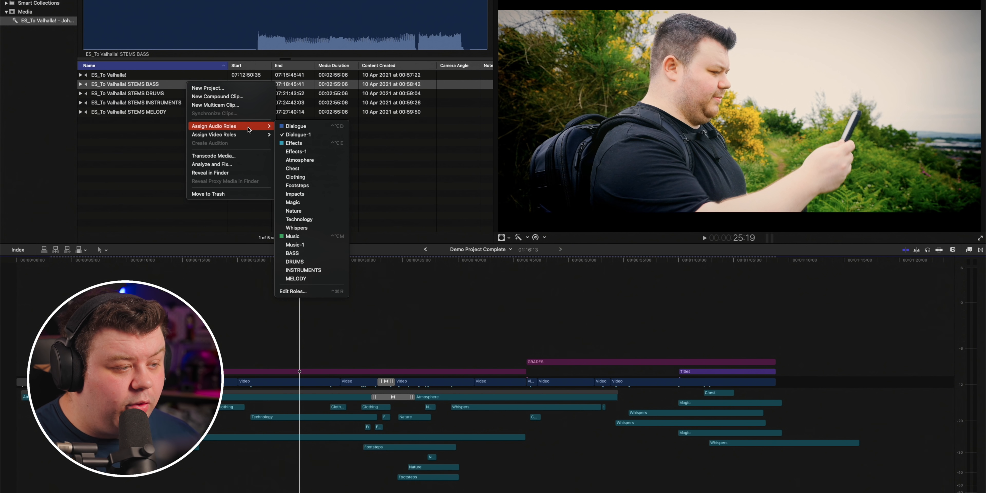
click(308, 254)
right_click(131, 95)
mouse_move(177, 134)
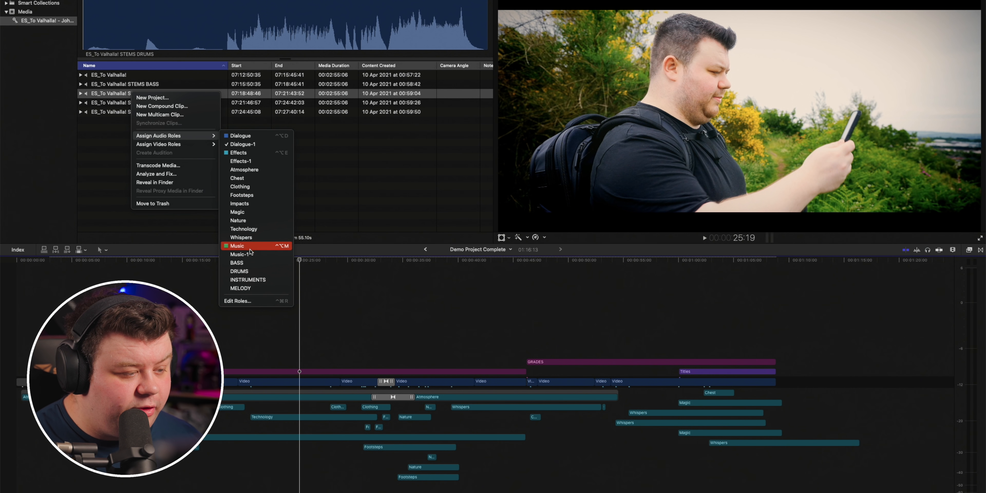
click(239, 271)
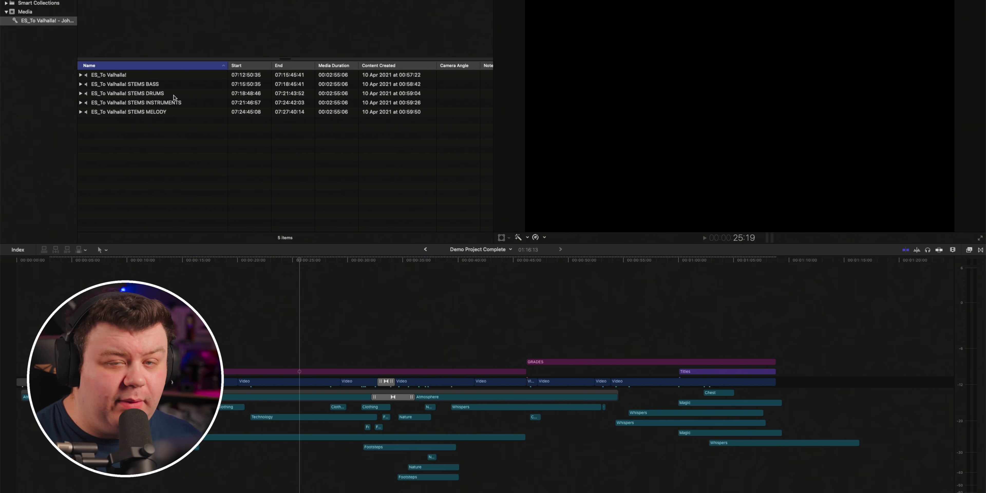
- Combine the four To Valhalla! stems into a compound clip named Music Mix in the Media event
click(154, 84)
shift+click(153, 112)
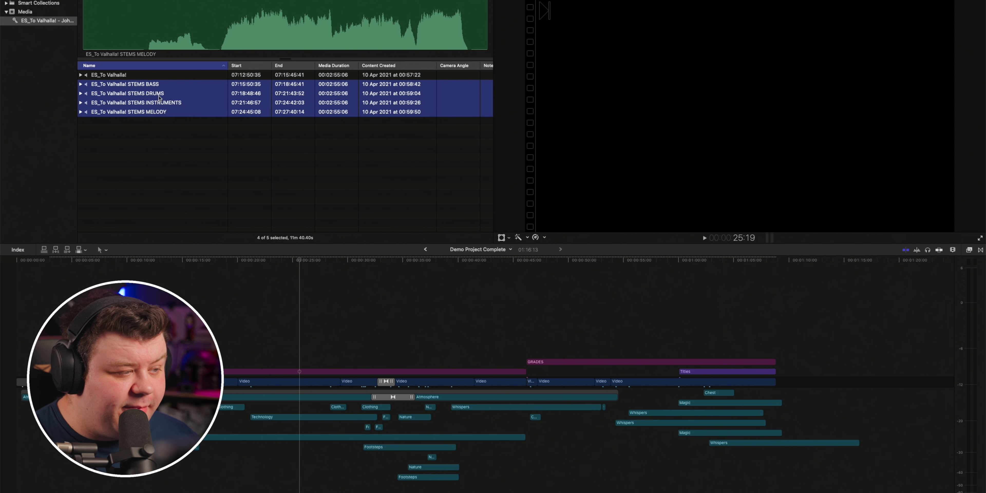
right_click(169, 92)
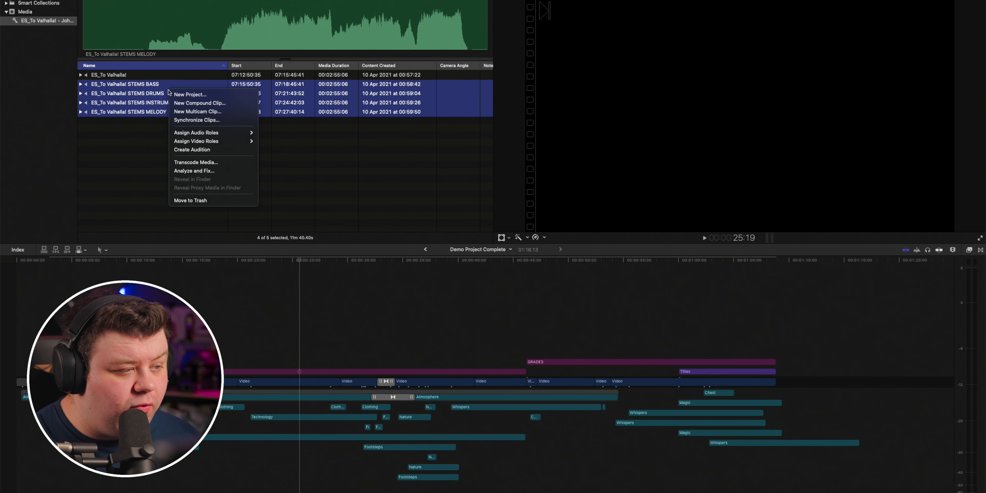
click(187, 103)
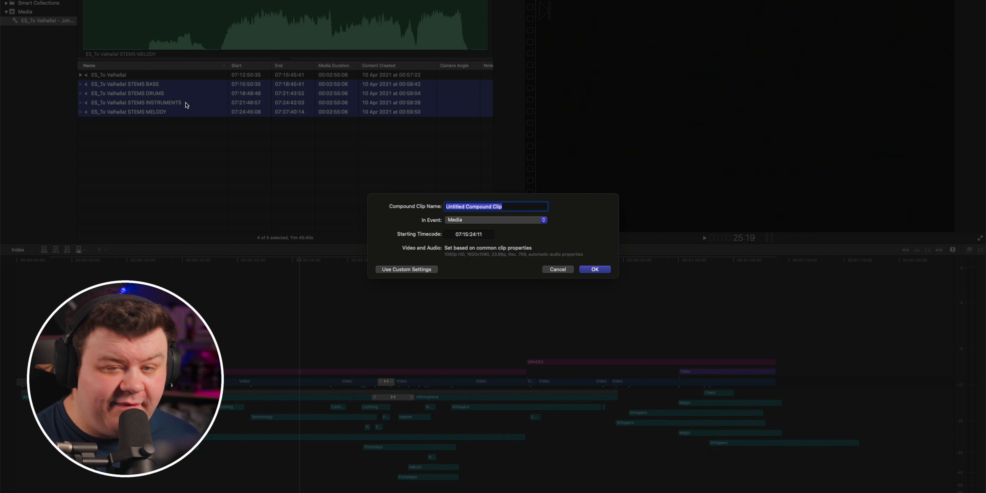
text(Music Mix)
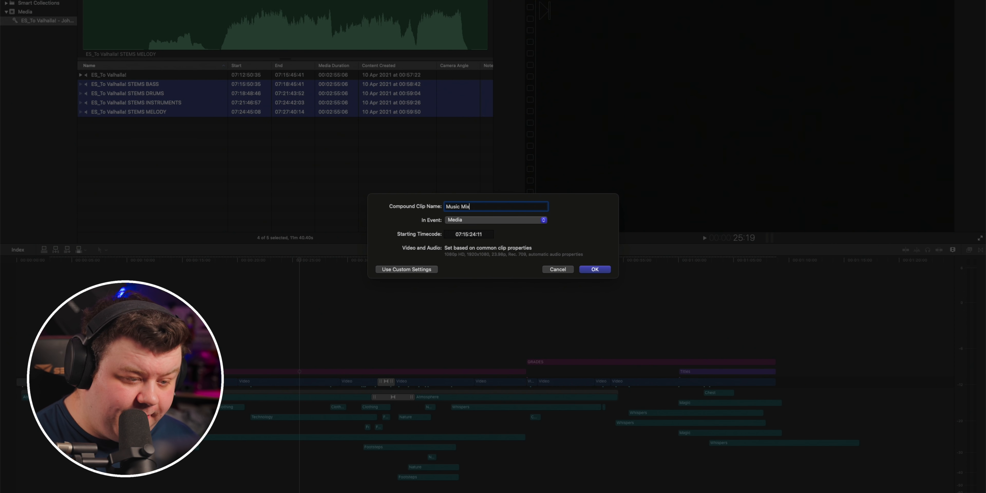
key(Return)
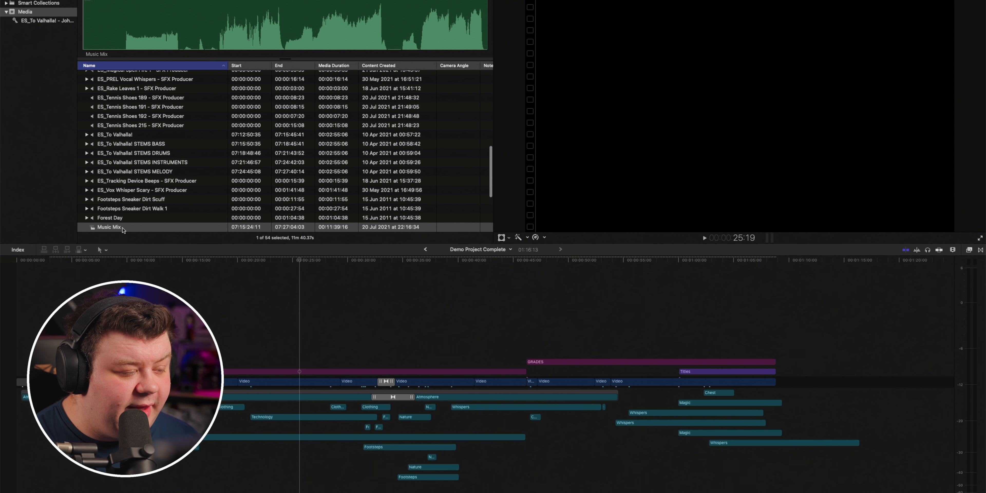
- Stack the drums, instruments and melody stems under the bass stem at the start of Music Mix, then return to the Demo Project
double_click(129, 227)
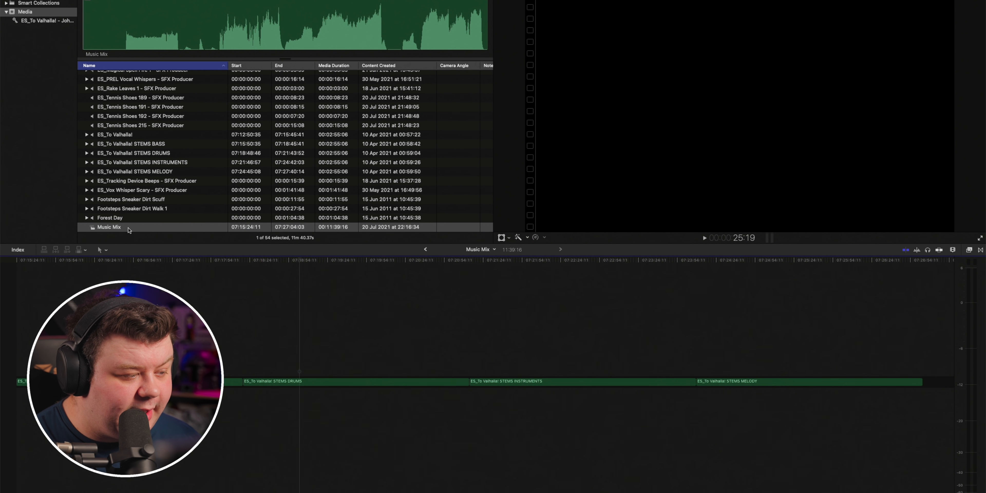
drag(277, 384, 25, 394)
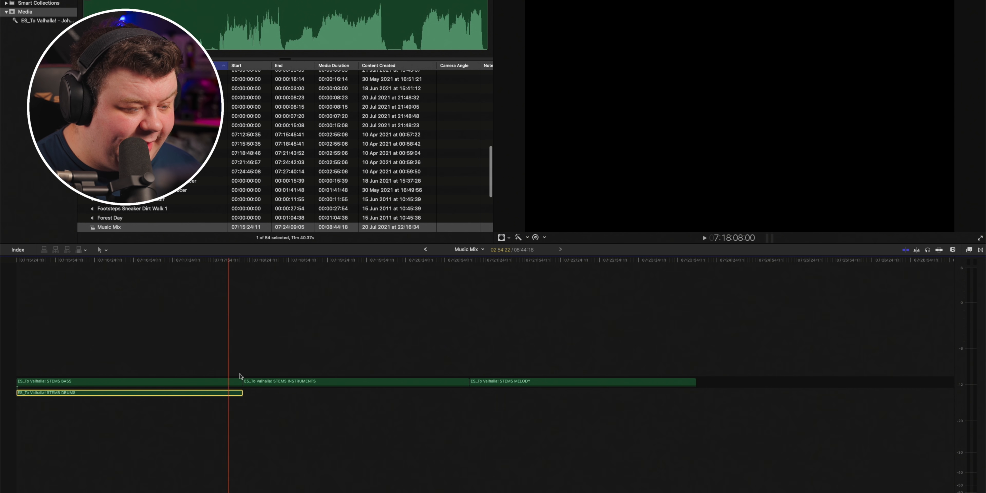
drag(277, 382, 7, 330)
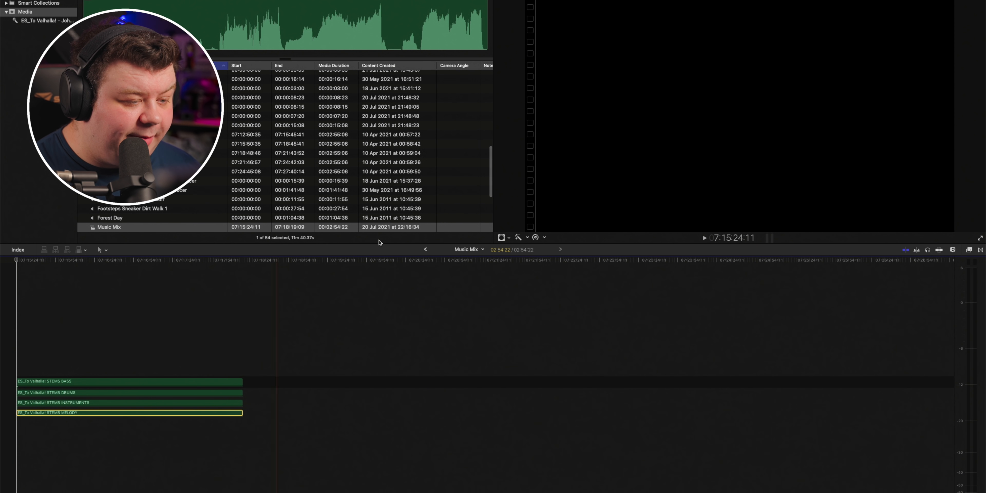
click(426, 250)
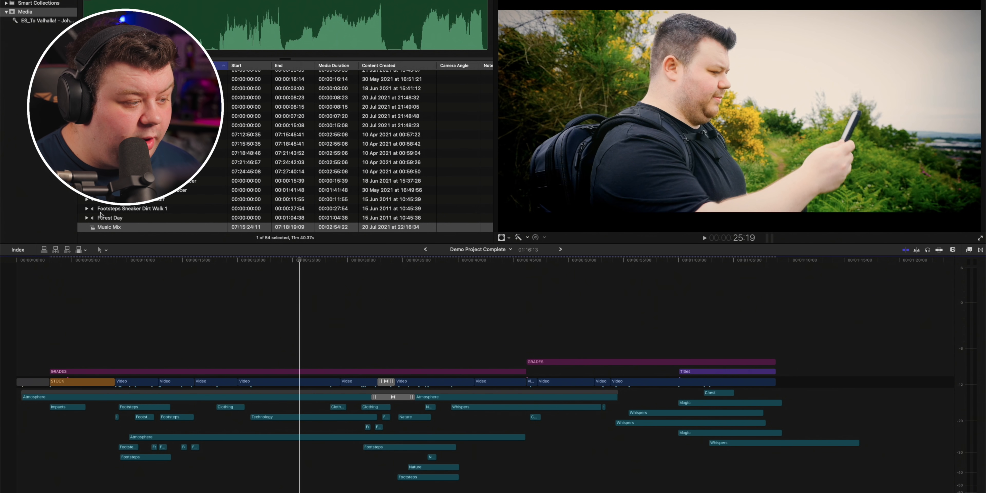
- Connect the Music Mix clip beneath the video near the start of the STOCK clip and enlarge the timeline's audio waveforms
key(super+1)
click(115, 29)
drag(115, 29, 65, 458)
drag(49, 459, 54, 387)
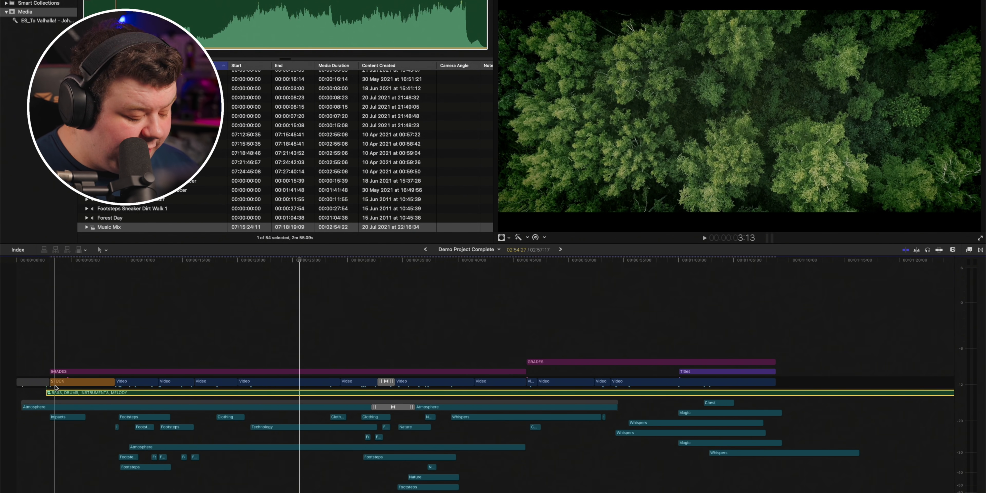
key(ctrl+alt+1)
key(shift+super+=)
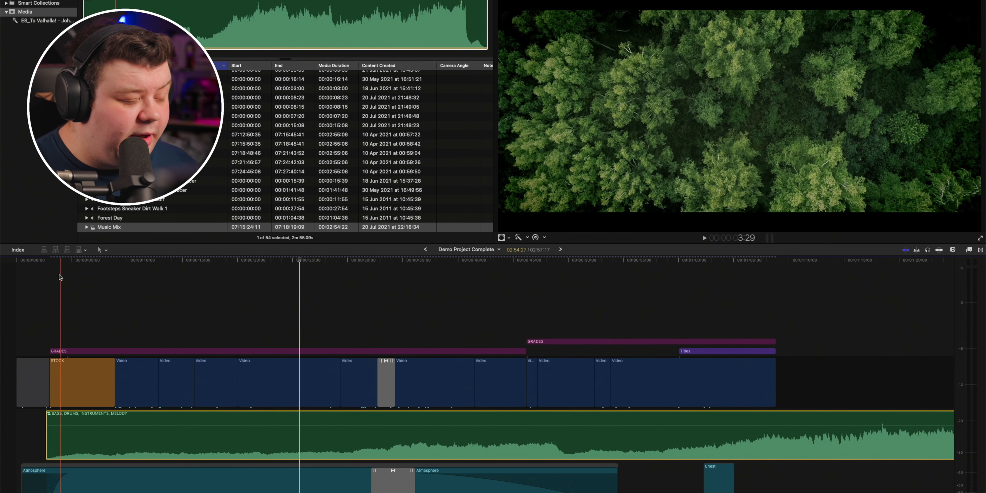
- Expand the Music role into separate BASS, DRUMS, INSTRUMENTS and MELODY lanes in the timeline
click(22, 250)
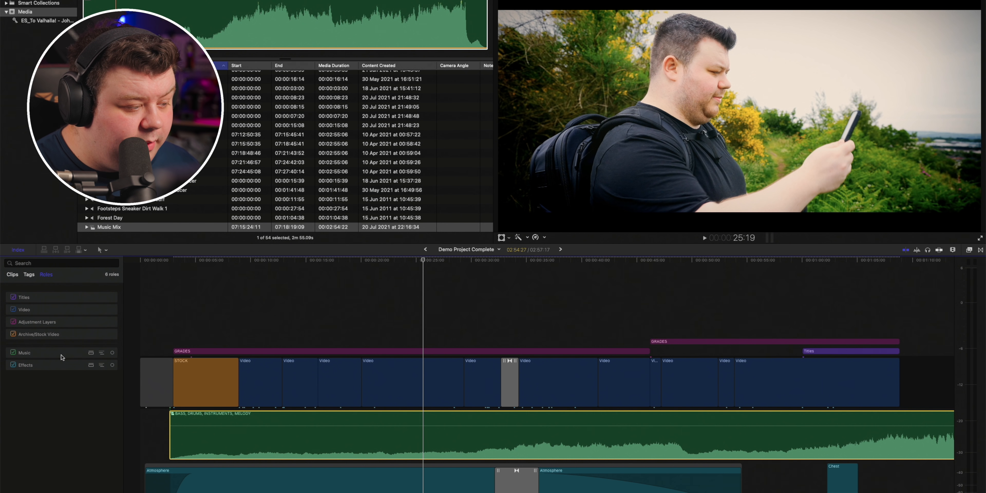
click(101, 352)
click(91, 352)
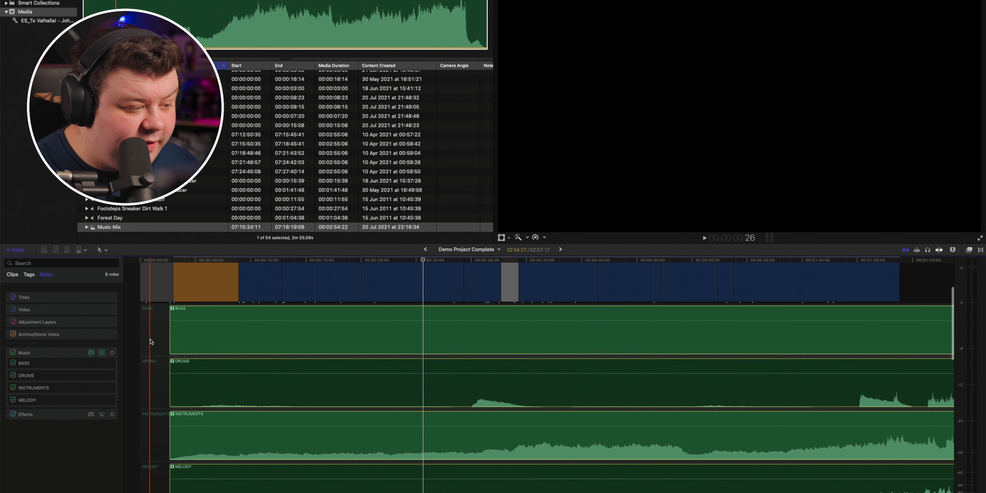
scroll(197, 401, down, 3)
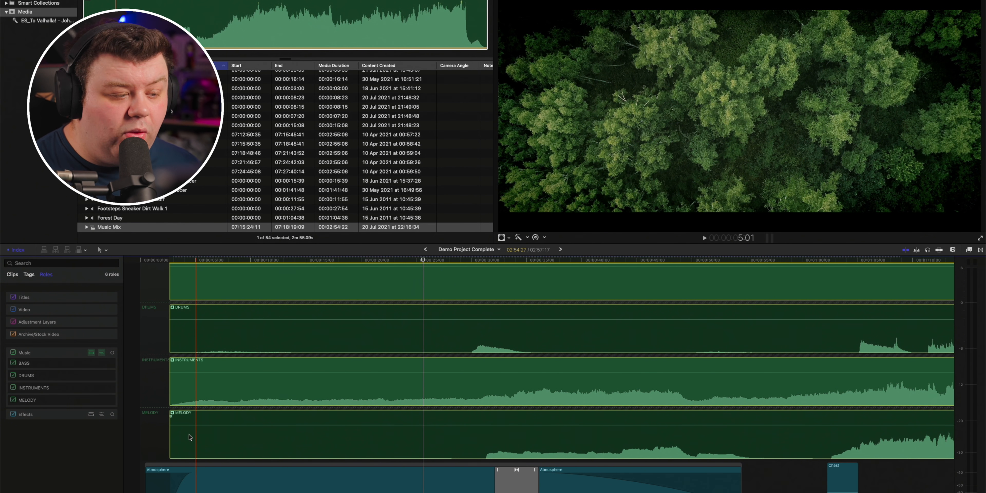
scroll(191, 437, up, 5)
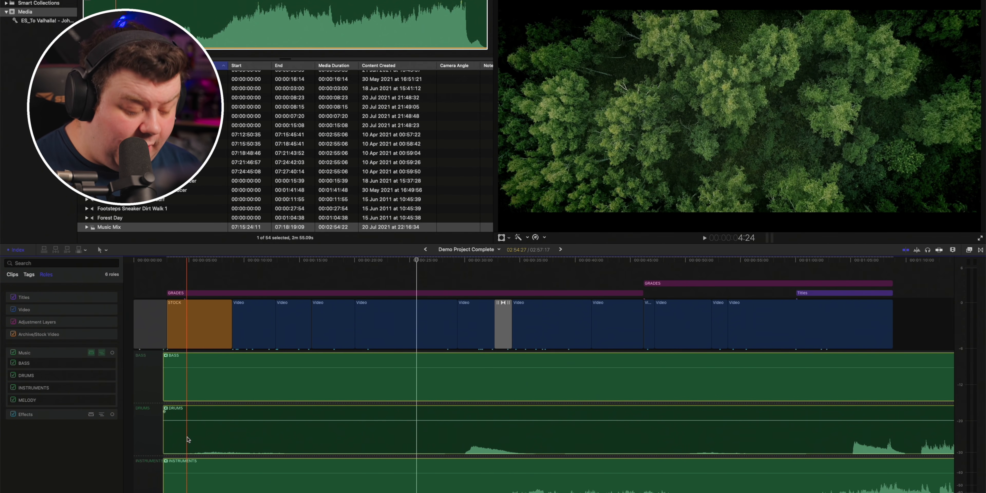
key(super+minus)
scroll(214, 422, down, 3)
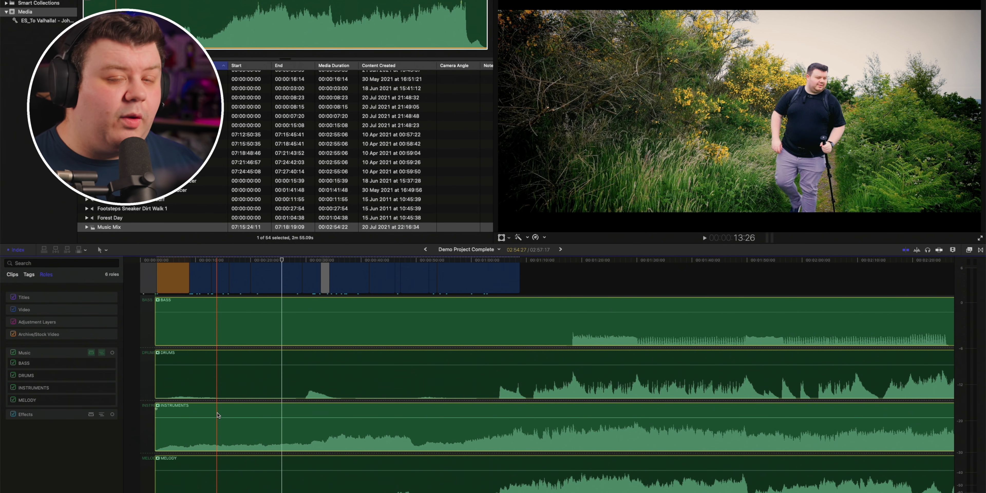
- Lower the INSTRUMENTS volume and disable a range about 13:20 long around the early hit in the DRUMS lane
click(217, 412)
scroll(236, 370, down, 2)
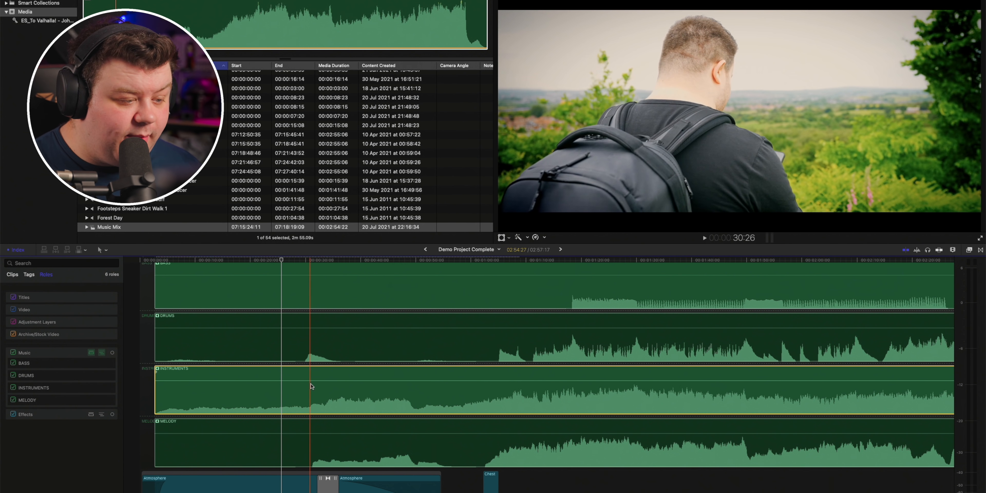
key(r)
drag(284, 340, 352, 346)
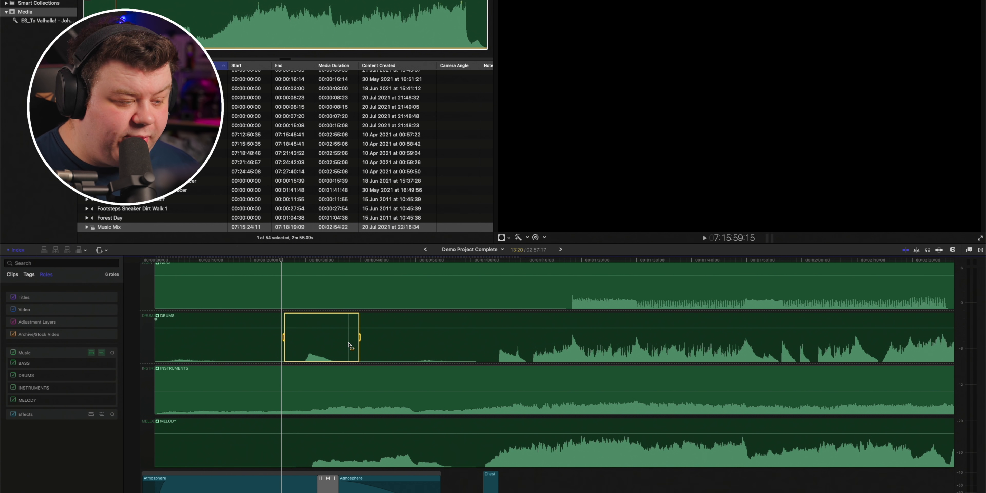
key(a)
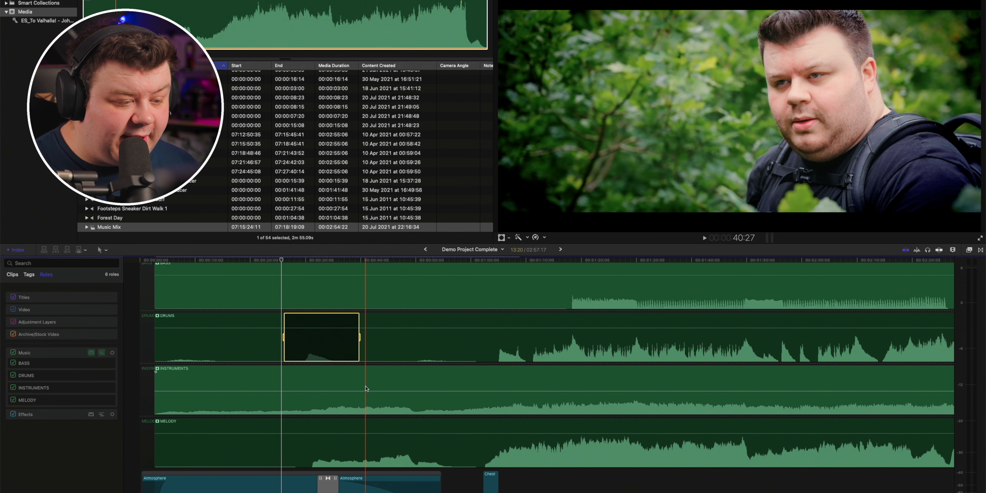
- Add three volume keyframes to the INSTRUMENTS lane from about 40 seconds, raising the level to -2.0 dB
alt+click(366, 390)
alt+click(403, 390)
drag(403, 388, 436, 383)
alt+click(436, 387)
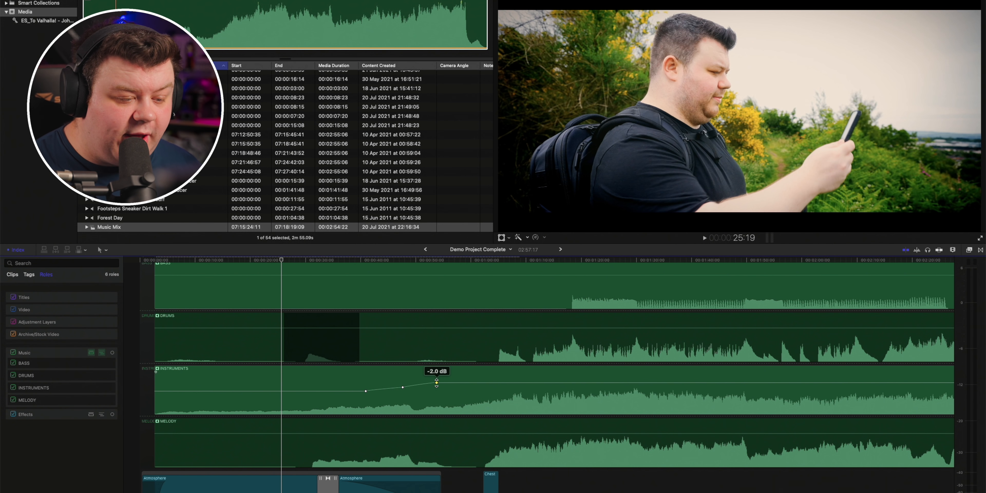